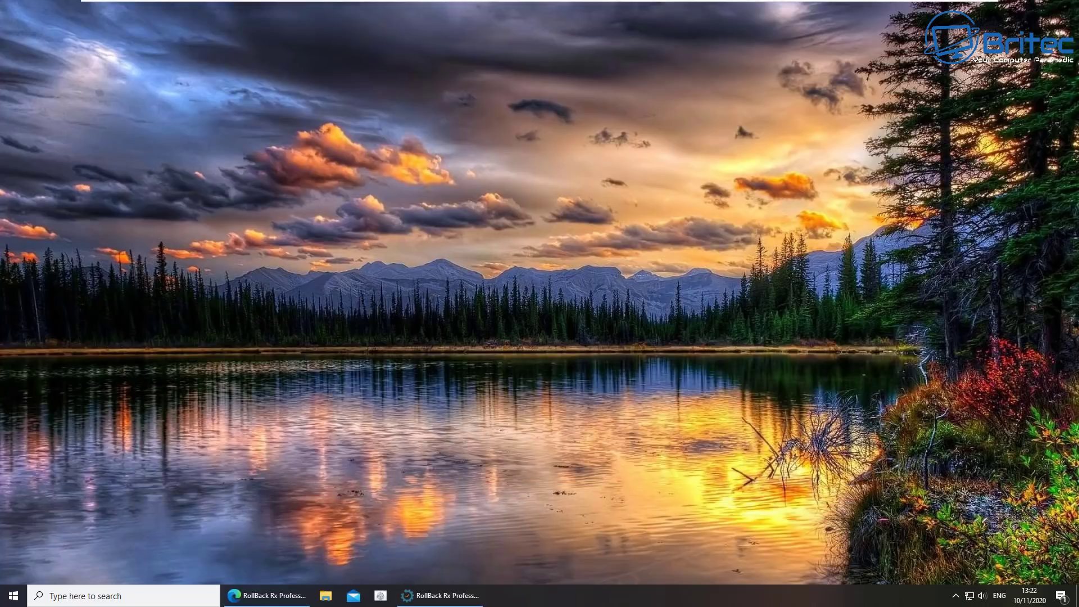
Step: Return to the RollBack Rx Professional page in Edge, dismiss the chat invitation, and scroll to the Compare Products table
click(283, 597)
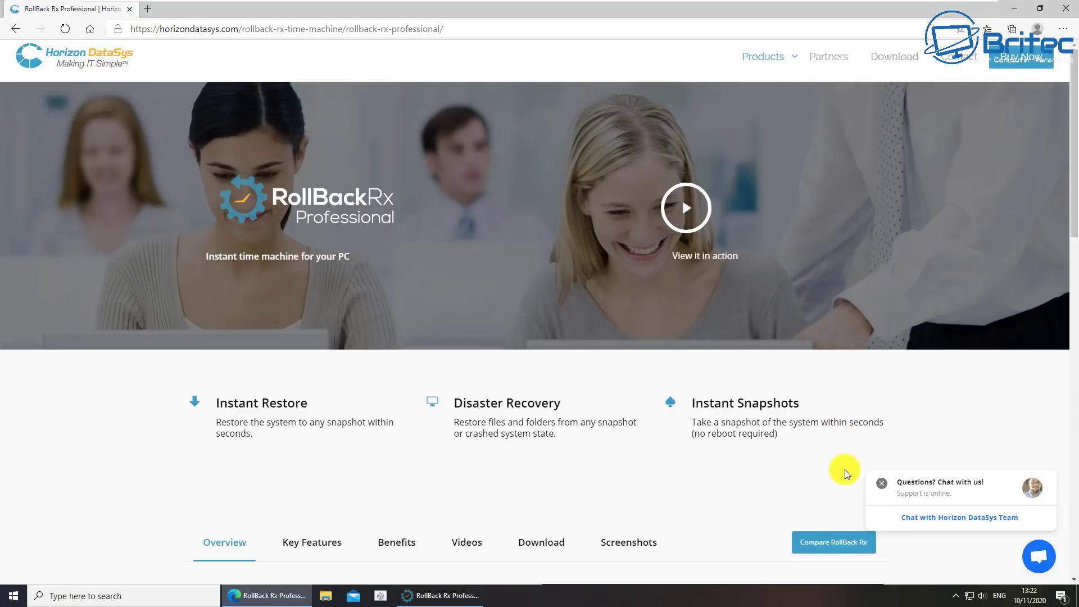
click(880, 484)
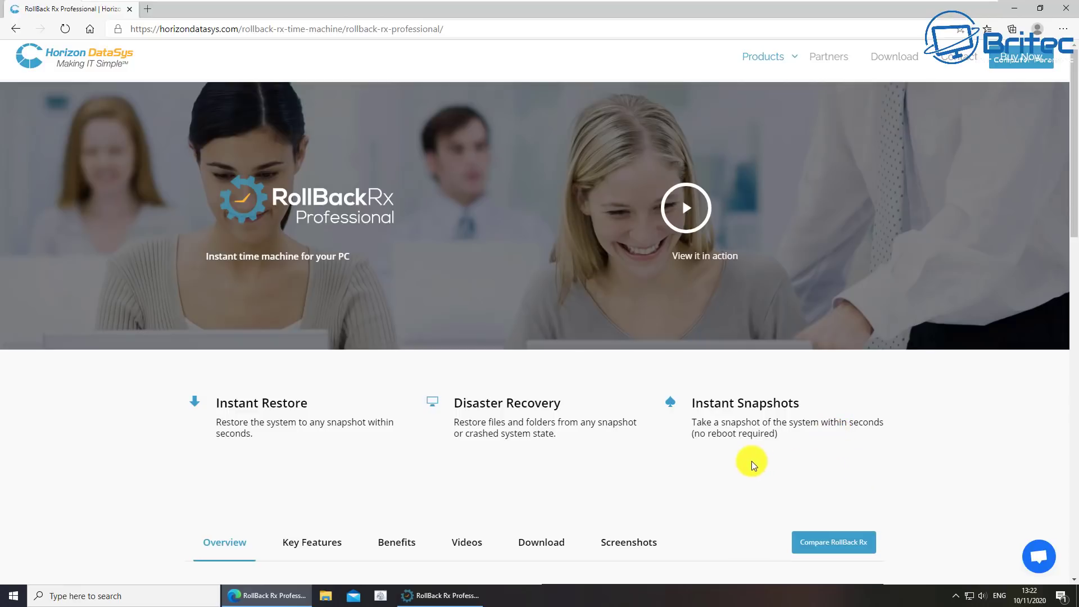
scroll(720, 457, down, 5)
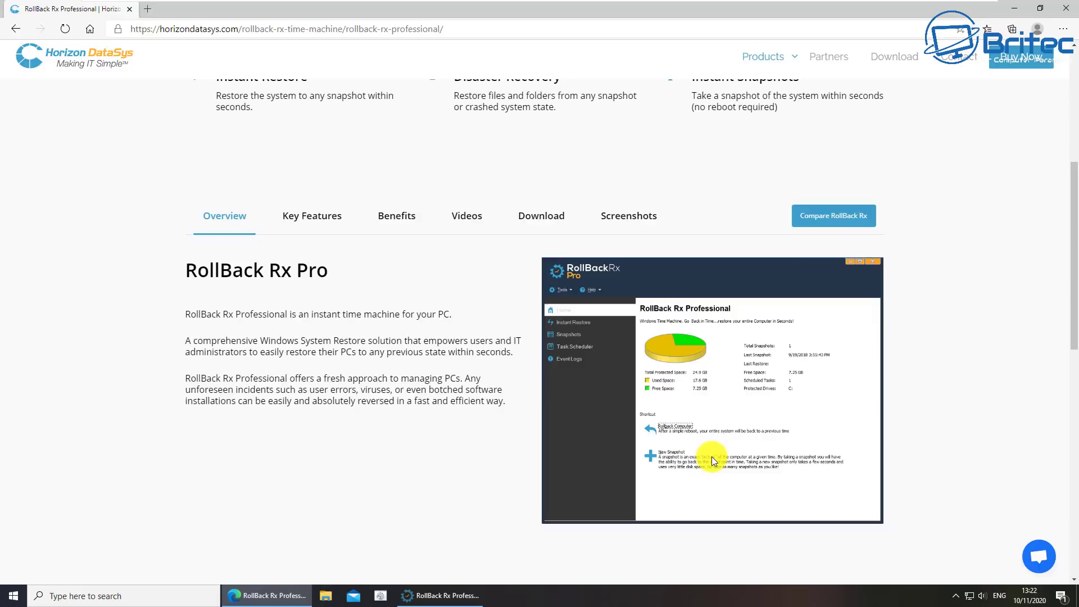
scroll(711, 456, down, 5)
scroll(711, 456, down, 4)
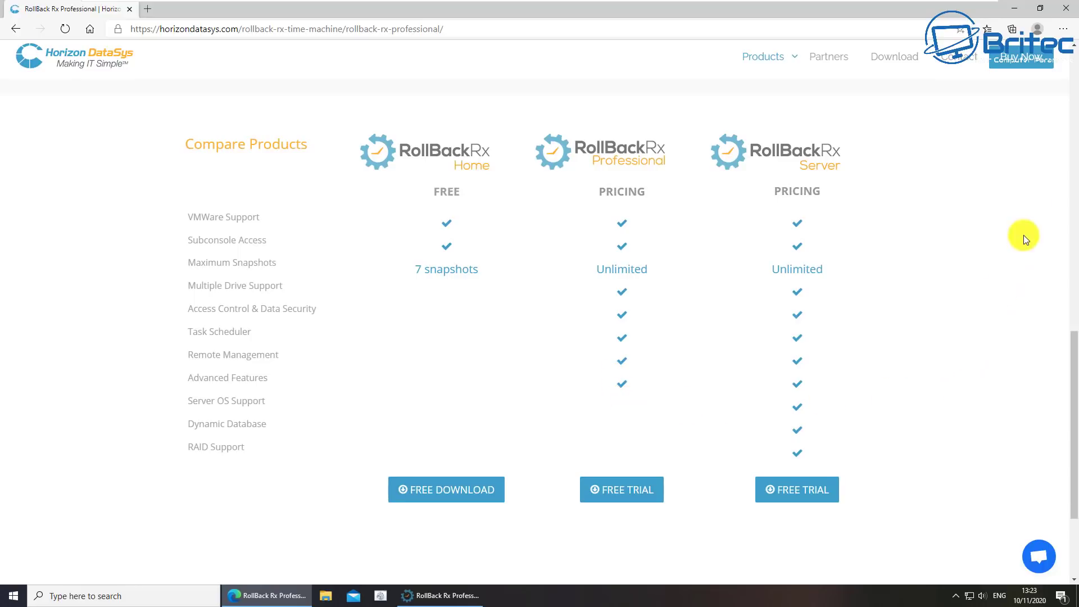
Step: Close Edge and bring up RollBack Rx Pro's Home page showing 3 snapshots and 30.7 GB free
click(1065, 7)
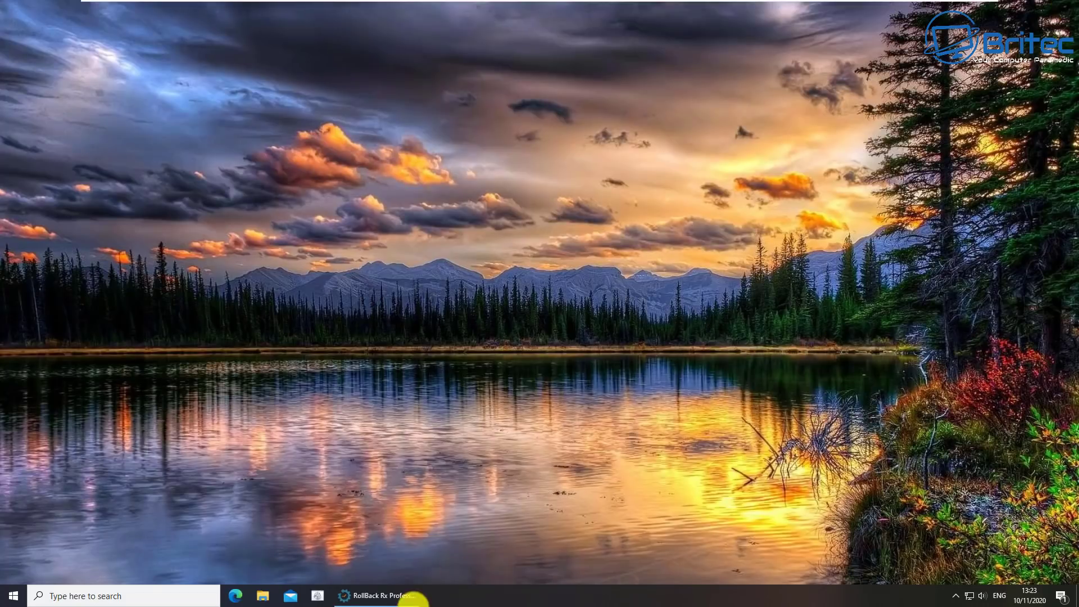
click(377, 595)
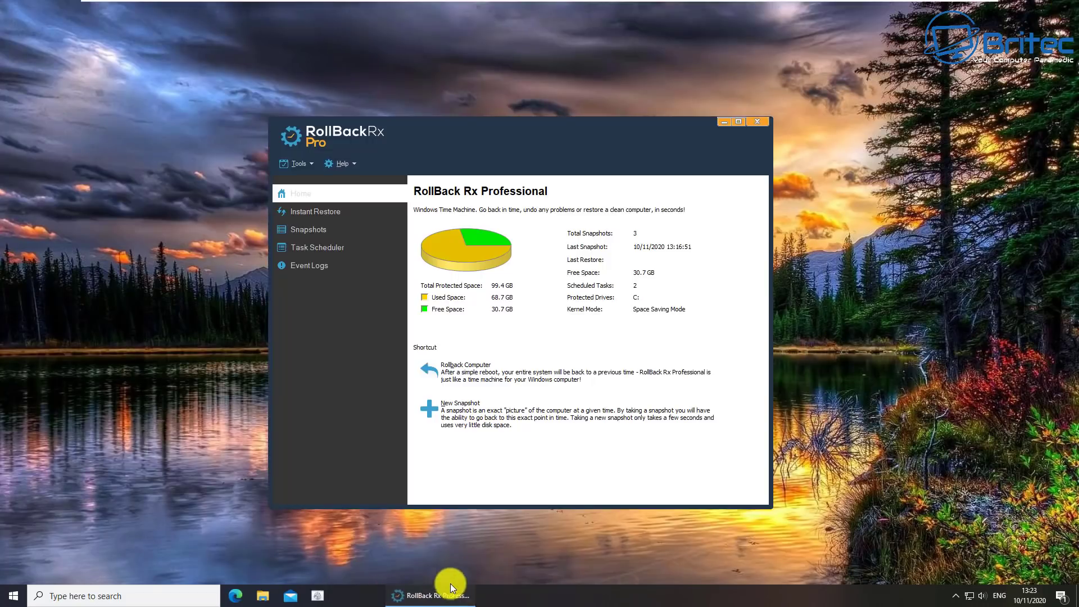
drag(451, 587, 365, 590)
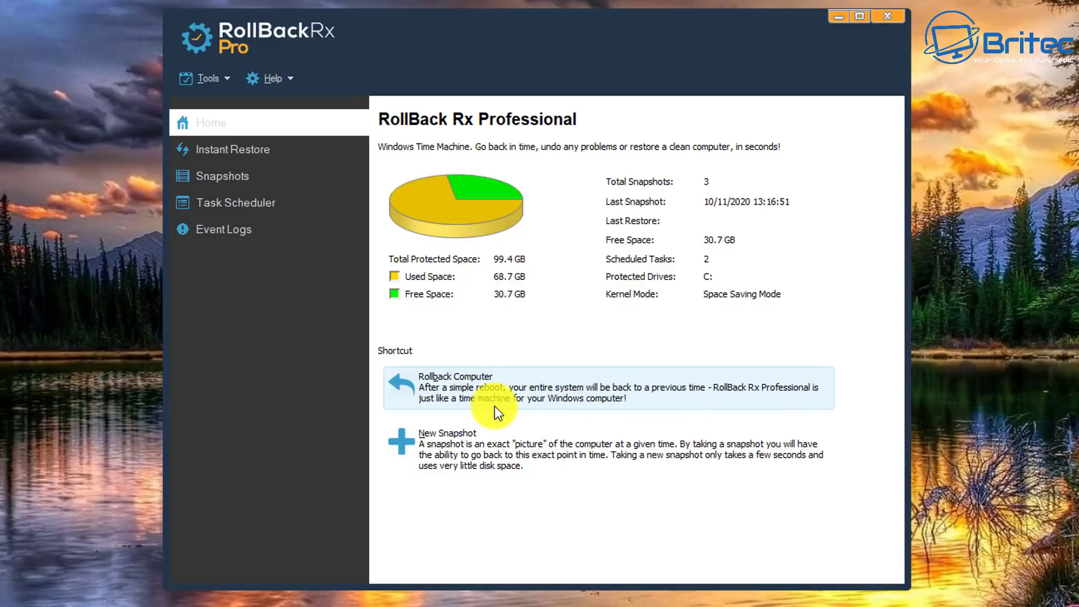
Step: Start a new snapshot named 'software install'
click(449, 444)
drag(456, 150, 483, 155)
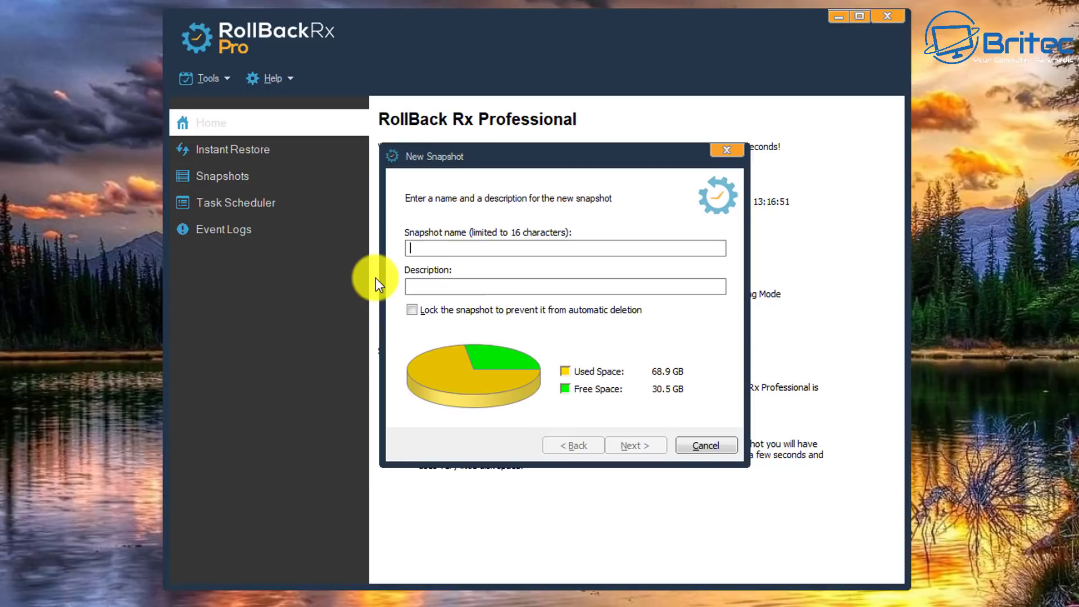
text(softwa)
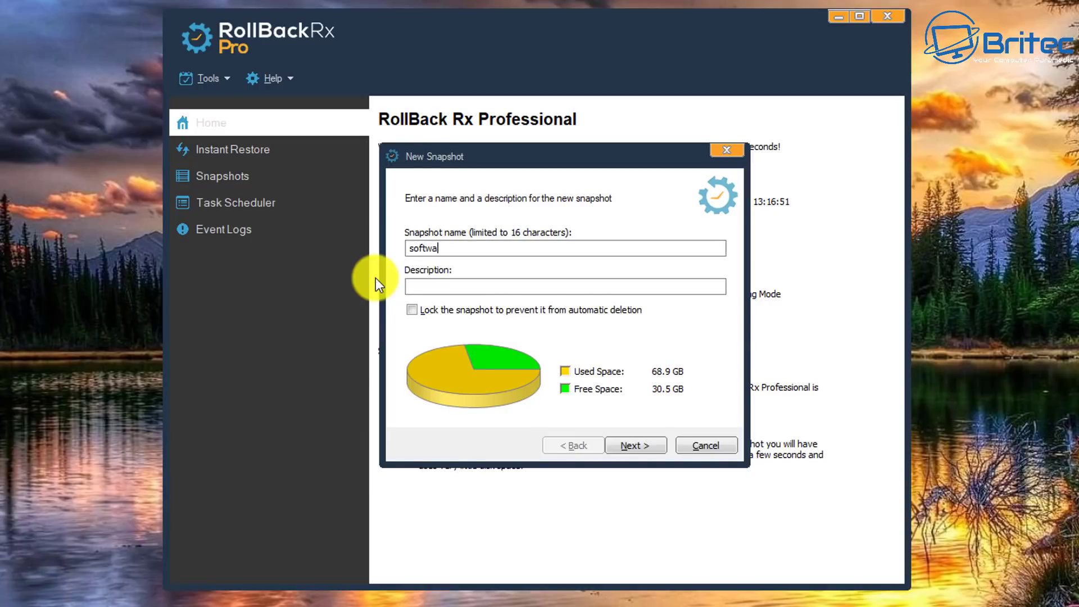
text(re install)
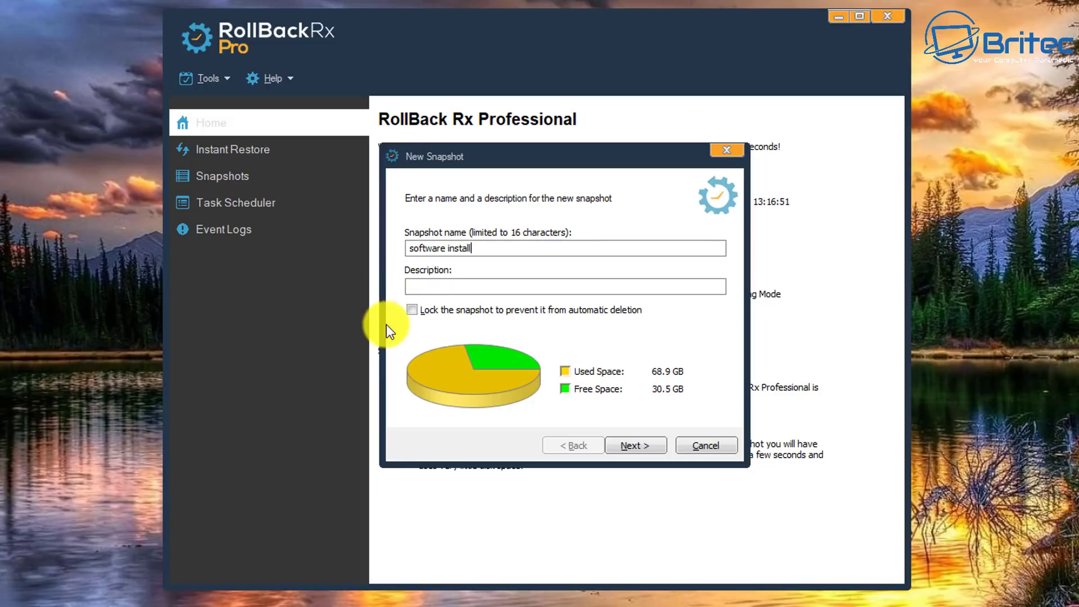
Step: Copy the name into the description as 'before software install' and take the snapshot
drag(477, 248, 373, 245)
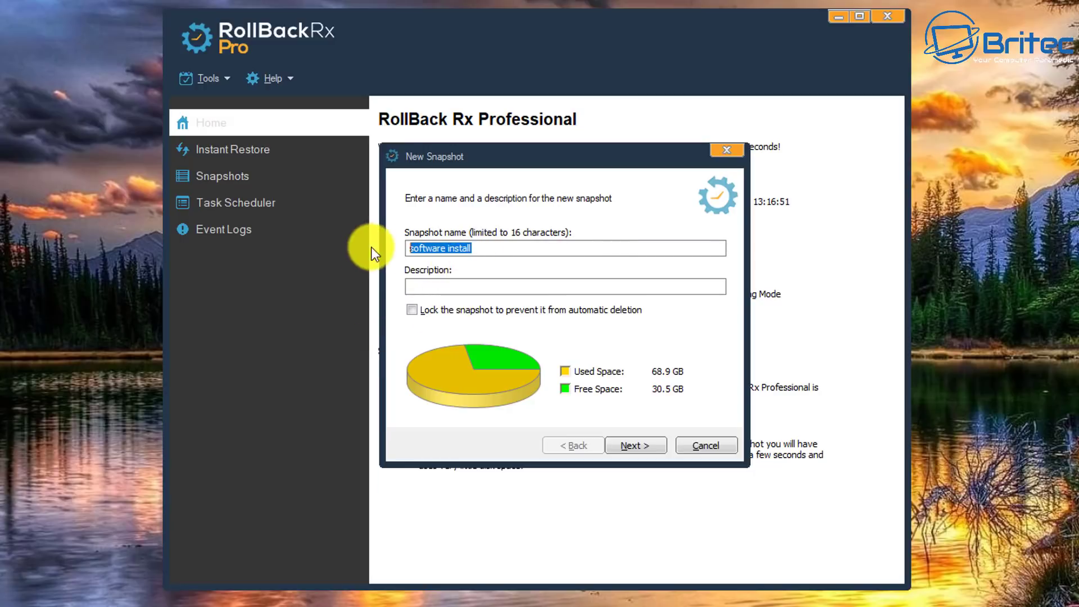
right_click(444, 248)
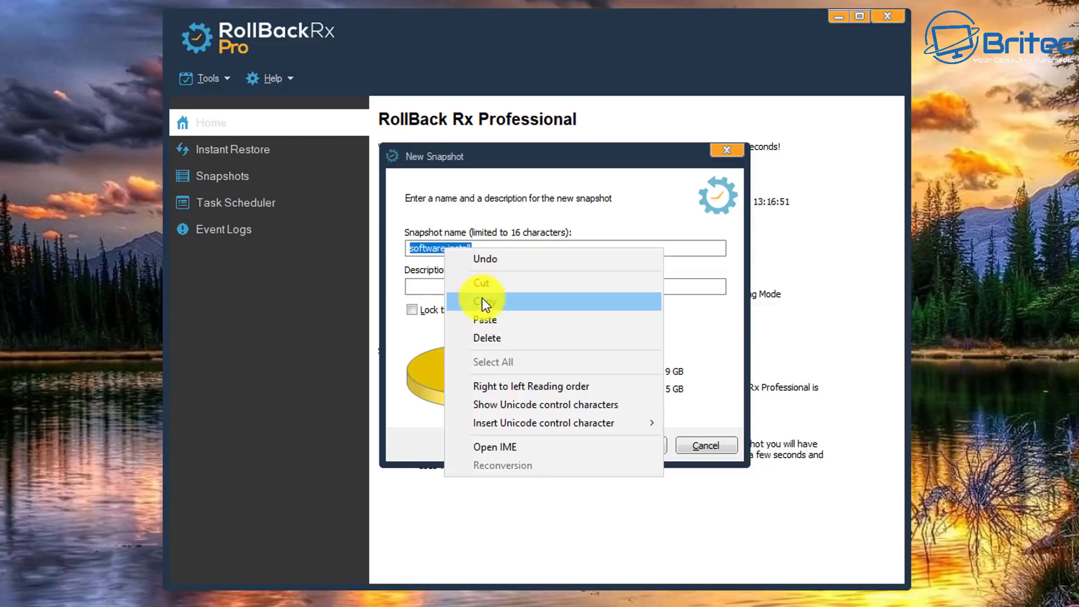
click(483, 299)
click(435, 288)
right_click(434, 287)
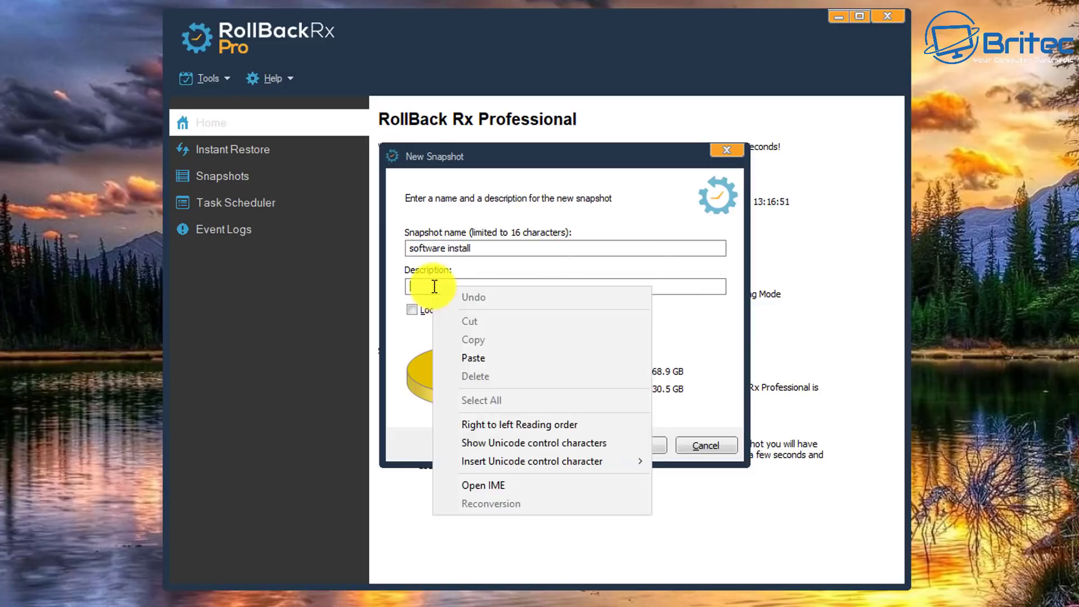
click(469, 364)
click(407, 286)
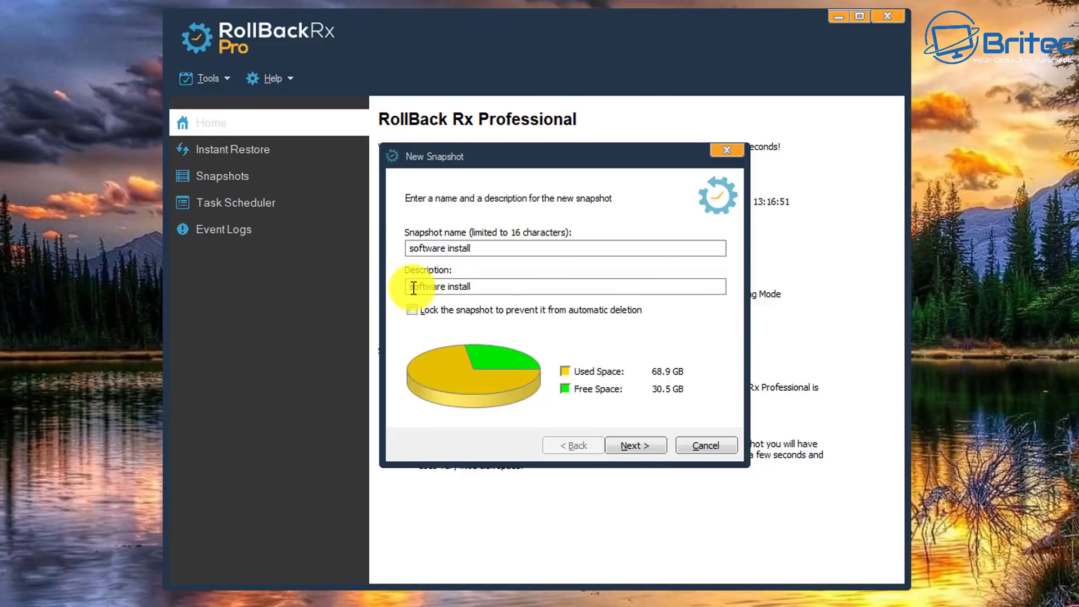
text(before)
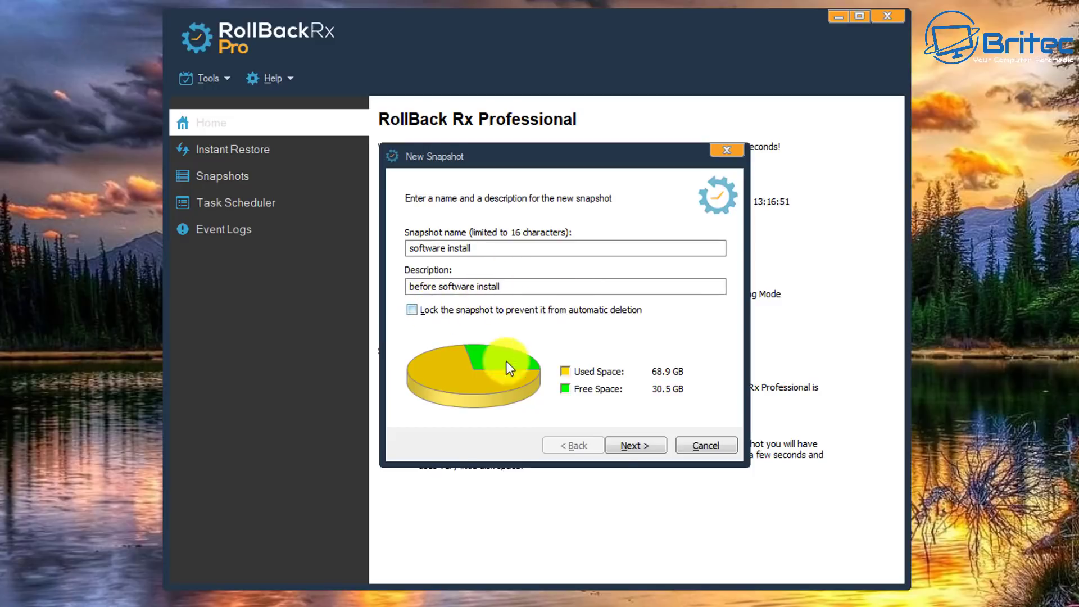
click(633, 445)
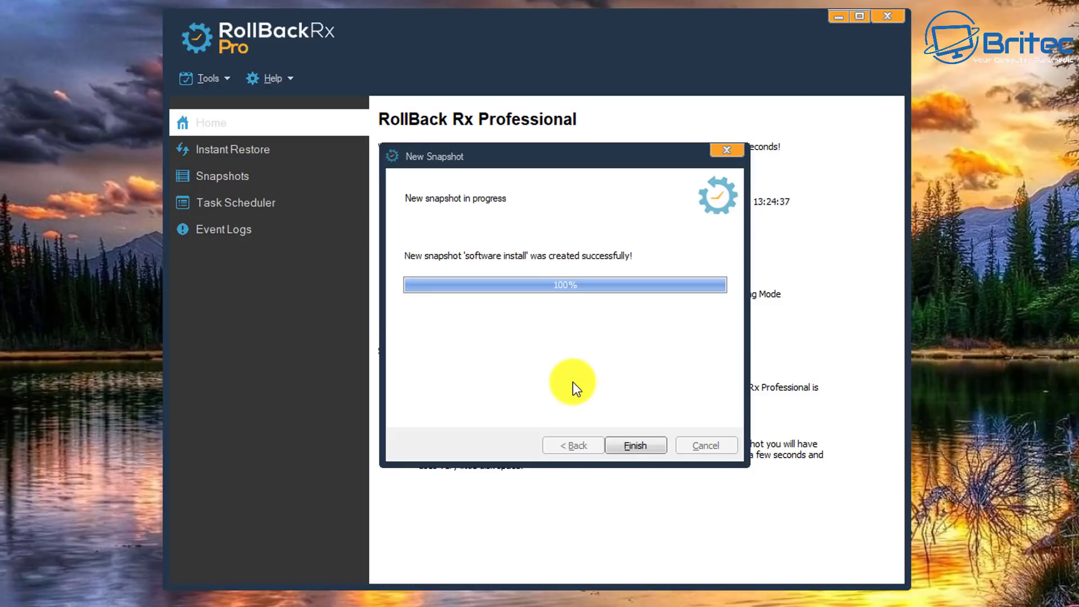
Step: Finish the snapshot wizard, then mount Win:software install as virtual drives via Explore Snapshot
click(639, 444)
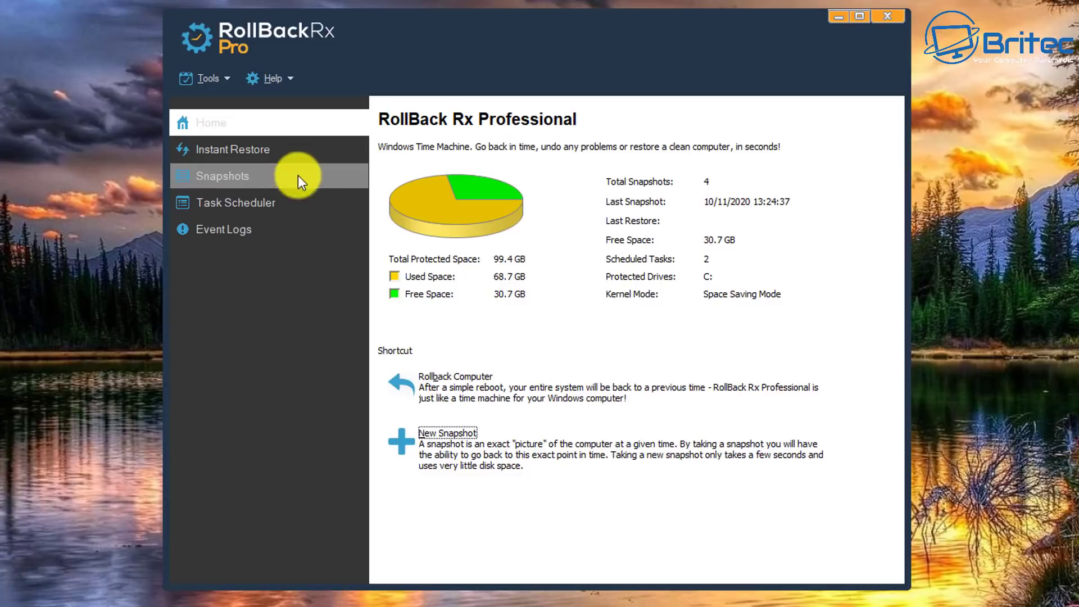
click(249, 154)
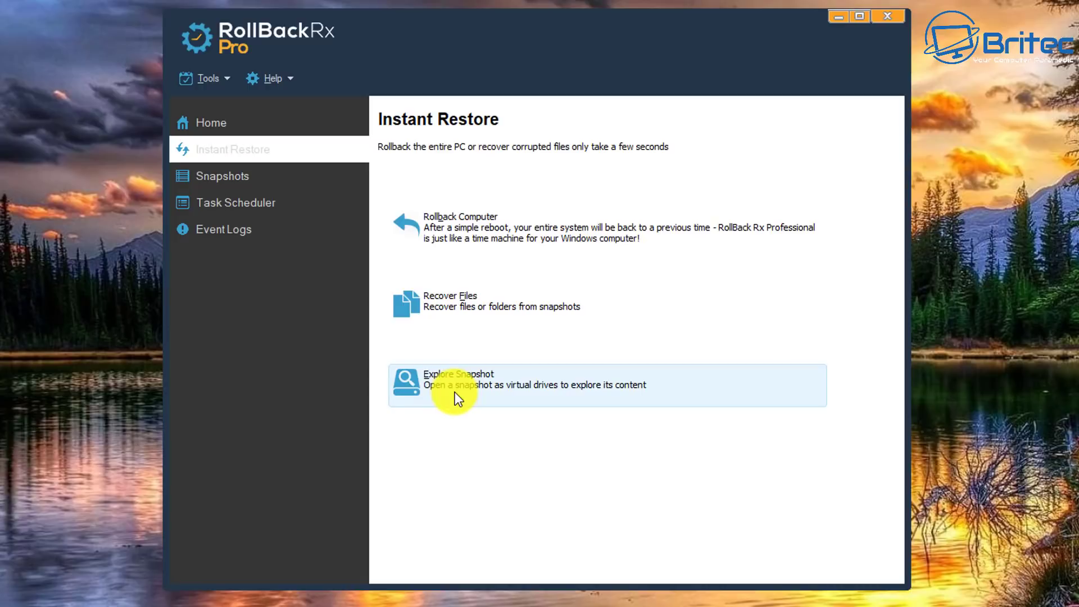
click(545, 390)
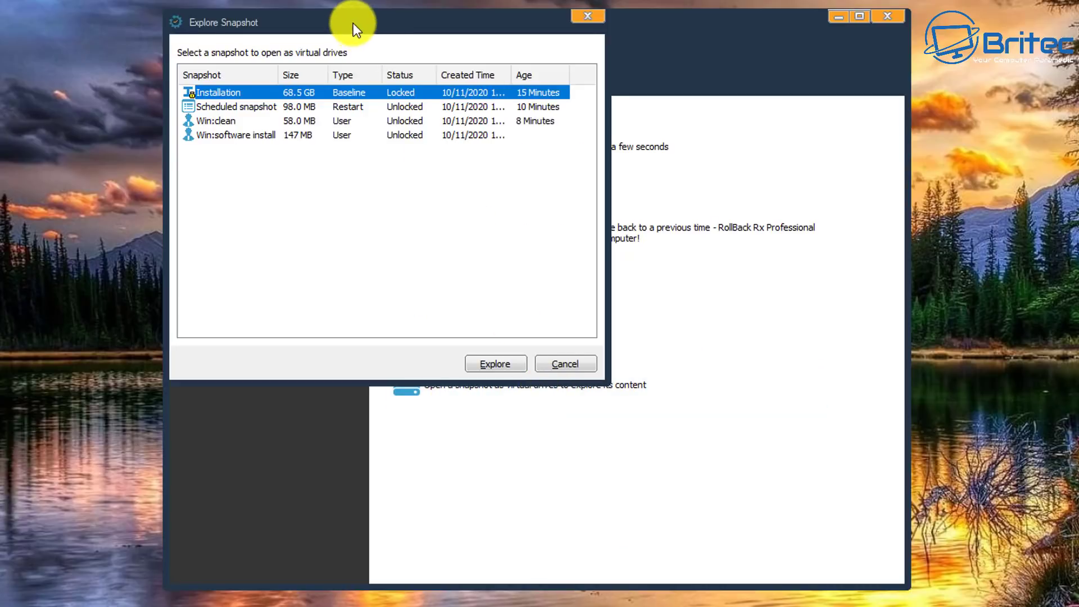
drag(356, 24, 558, 140)
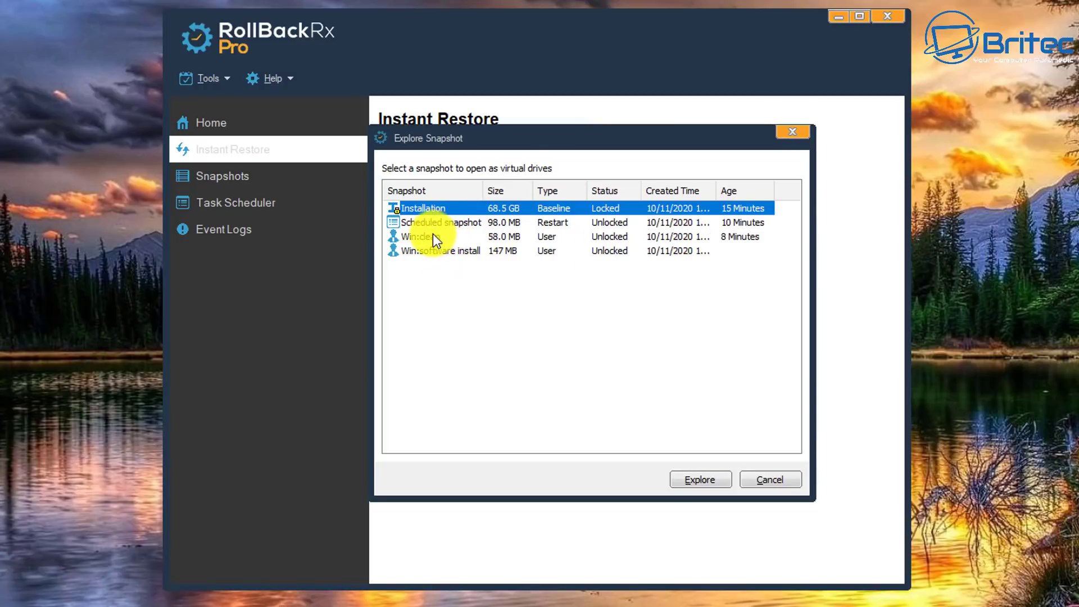
click(438, 254)
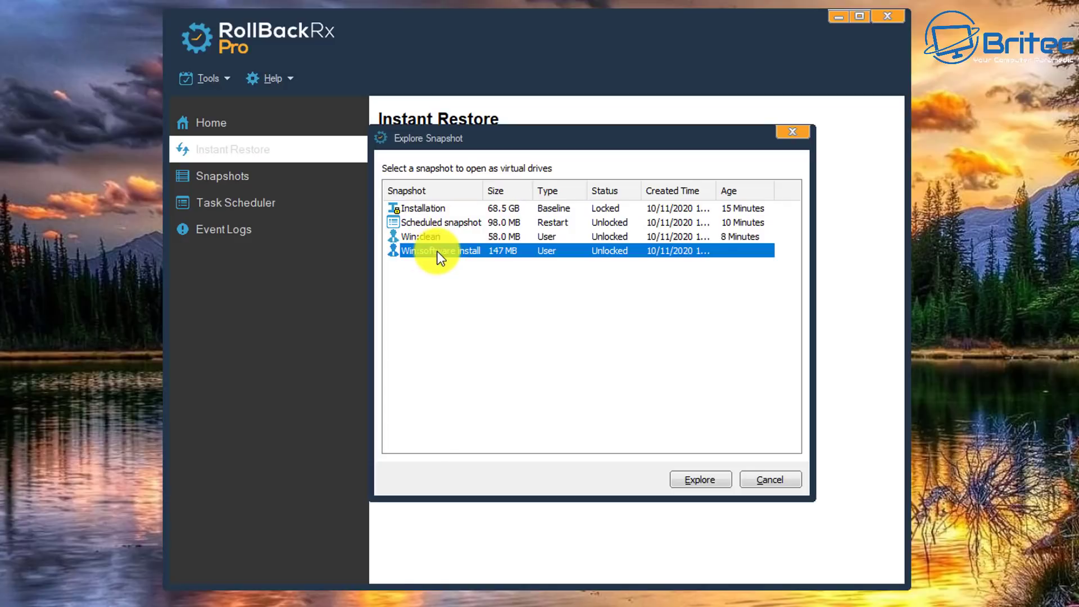
click(700, 480)
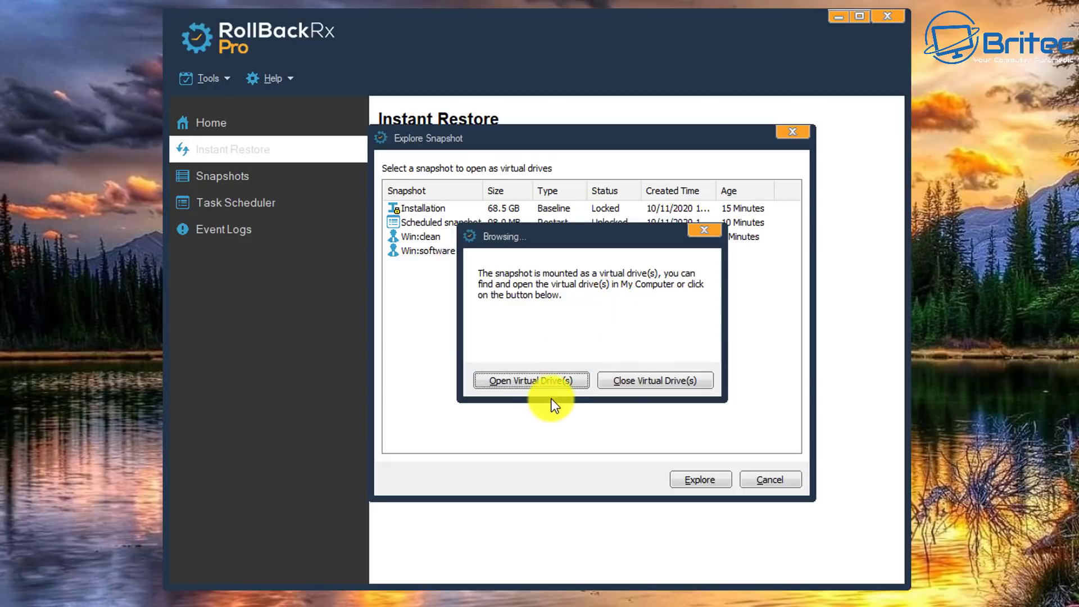
click(539, 381)
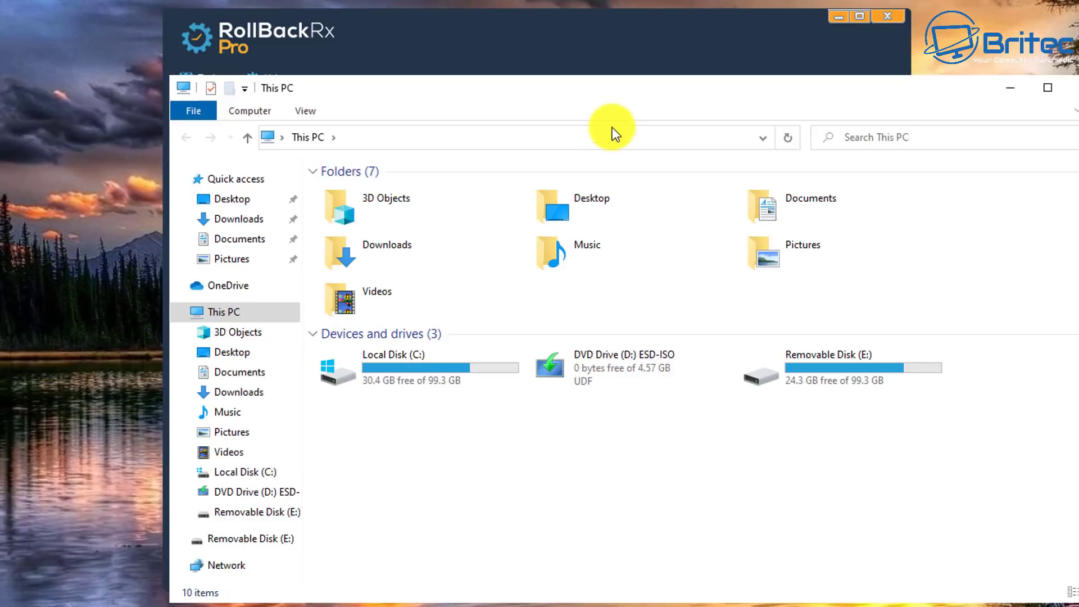
drag(604, 92, 525, 71)
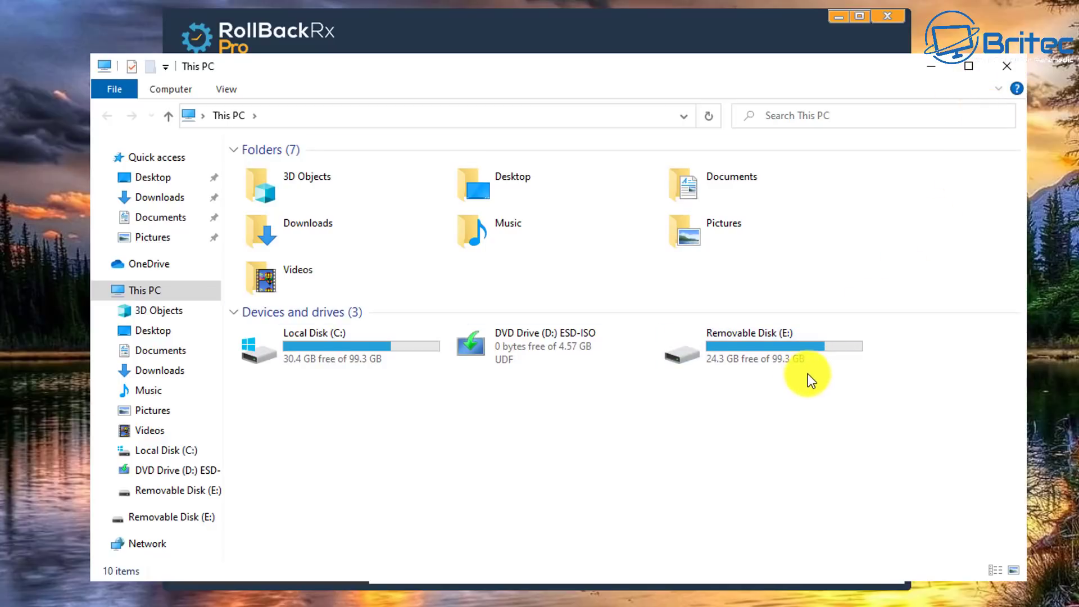
double_click(776, 352)
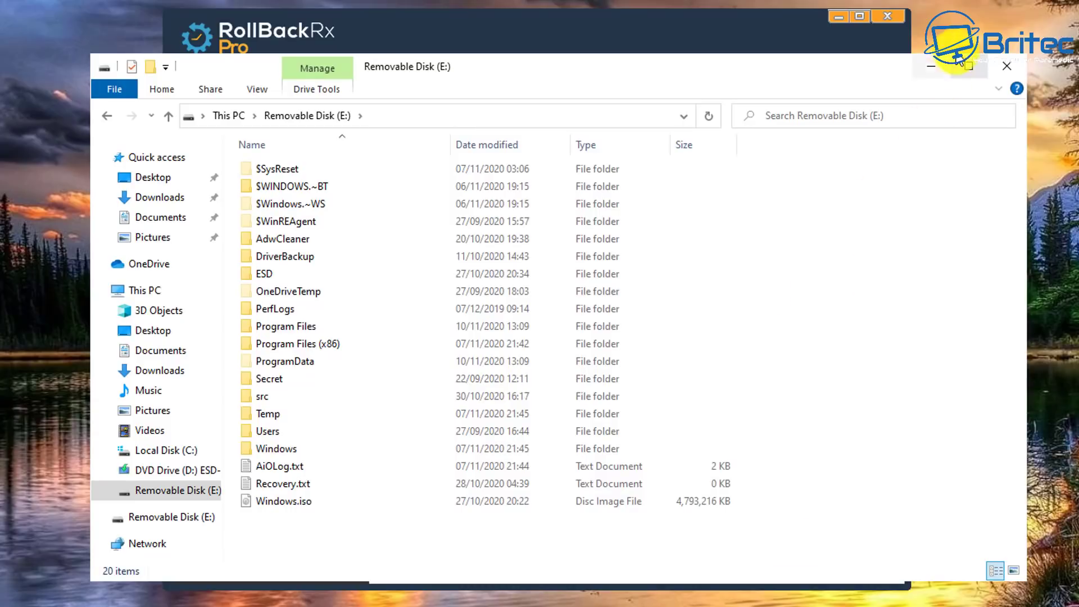
click(1006, 78)
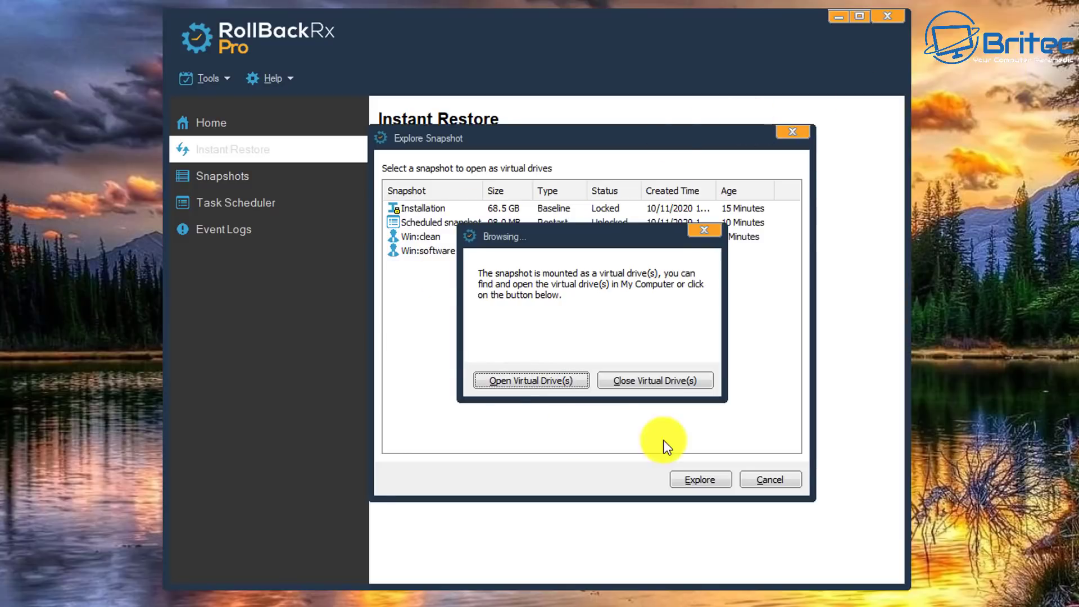
Step: Unmount the snapshot's virtual drive and close the snapshot explorer without exploring another
click(662, 382)
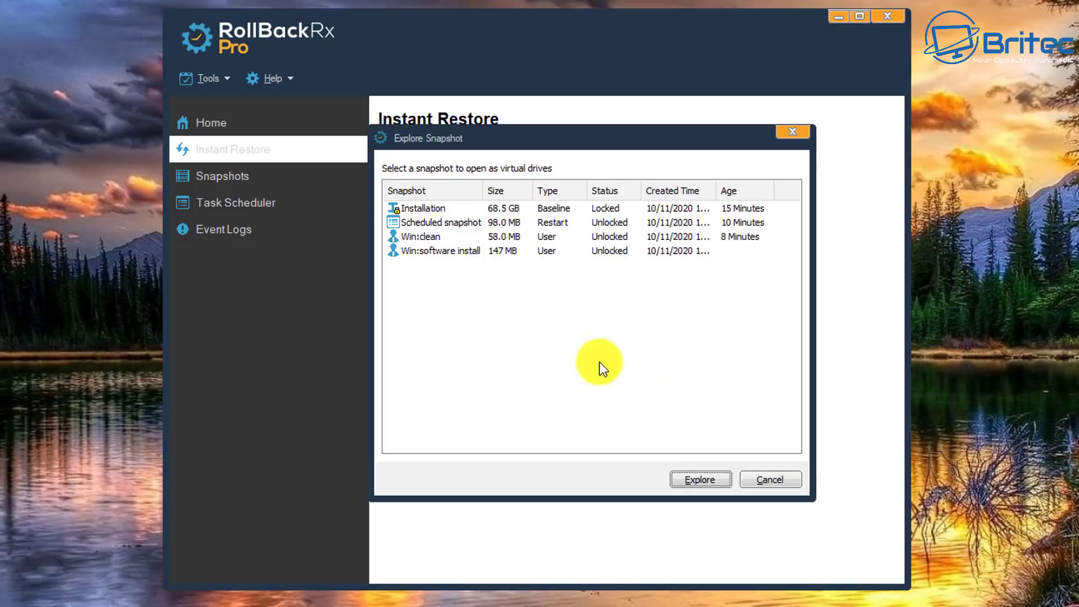
click(432, 209)
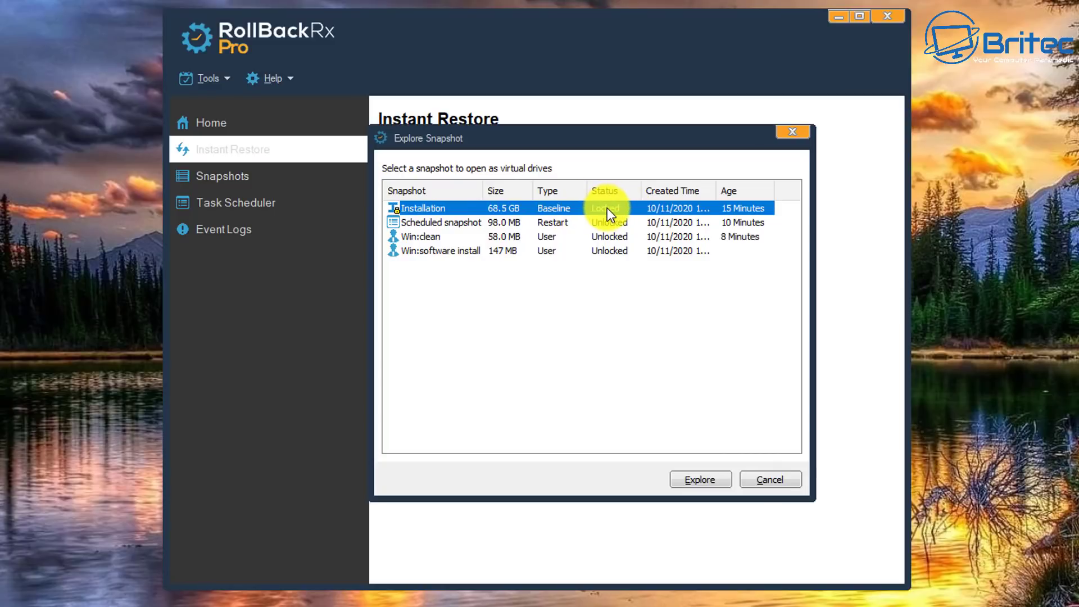
click(427, 236)
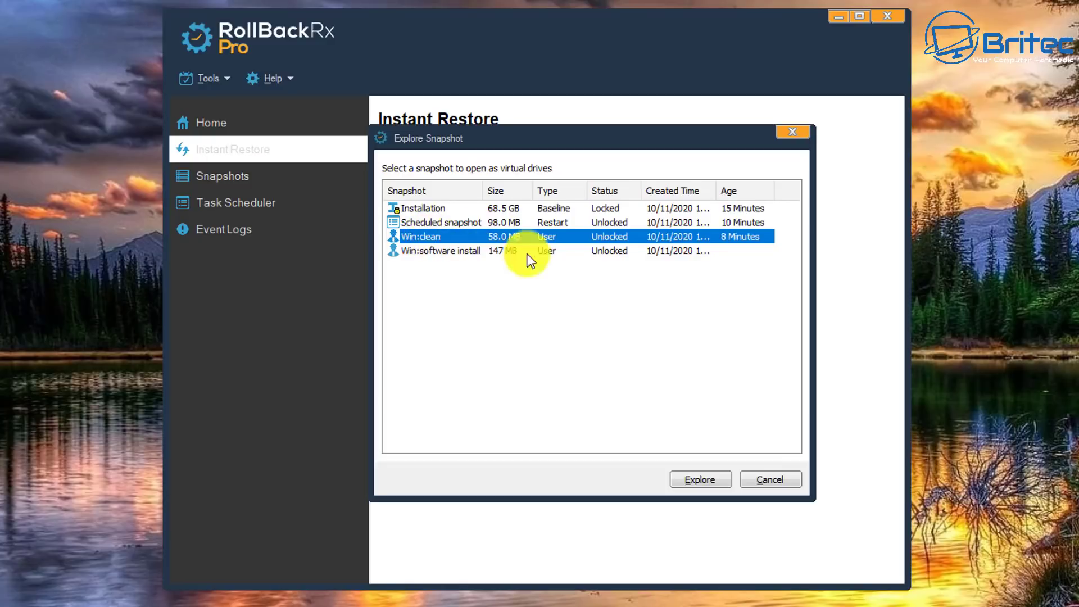
click(768, 480)
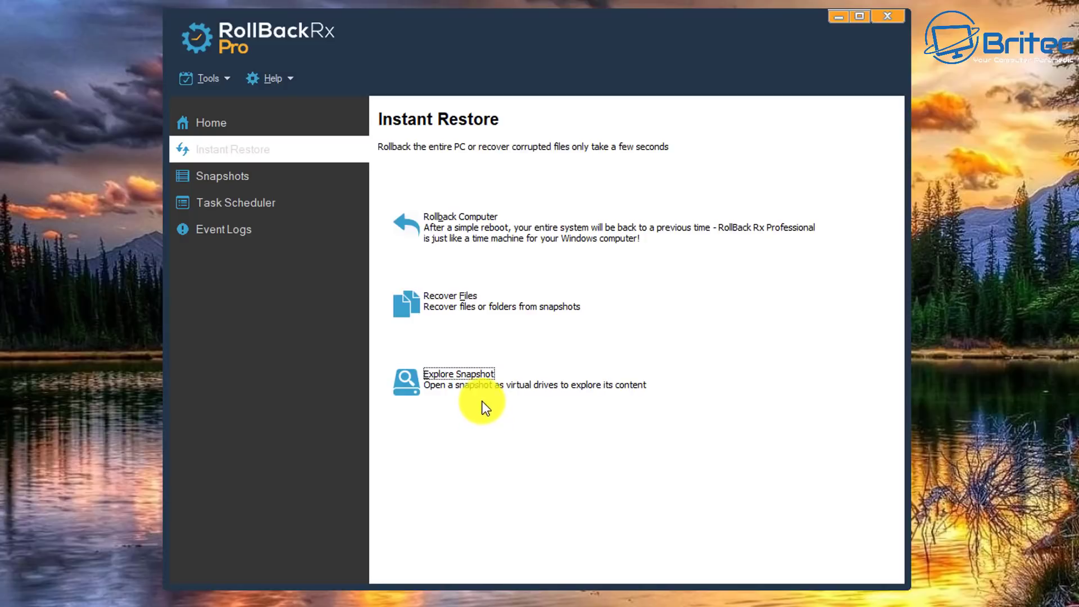
Step: Open Recover Files, choose searching by file name, and enter 'test.jpg'
click(470, 302)
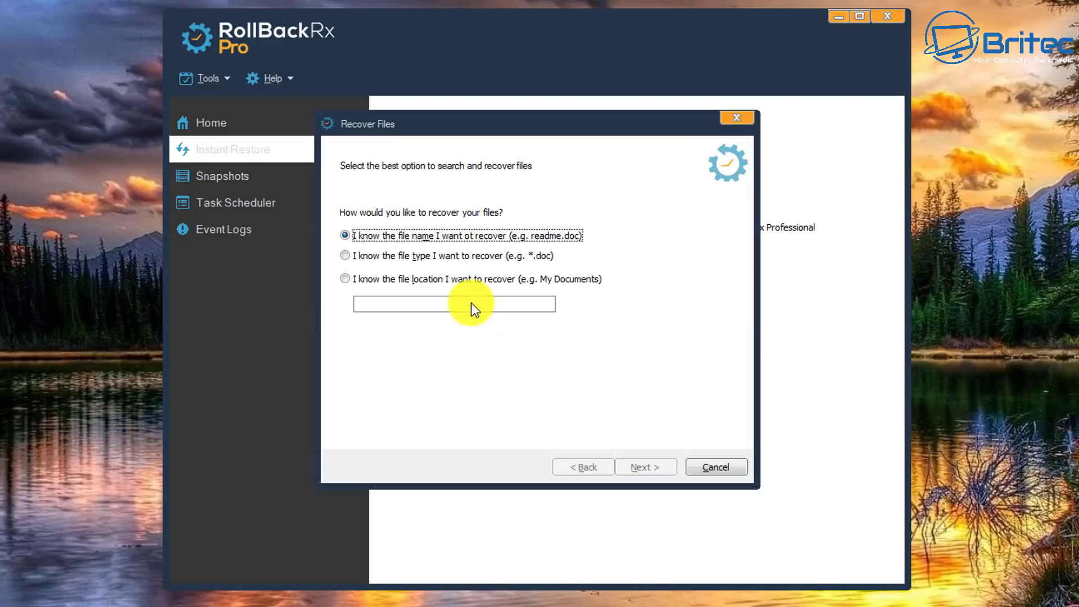
drag(462, 126, 515, 139)
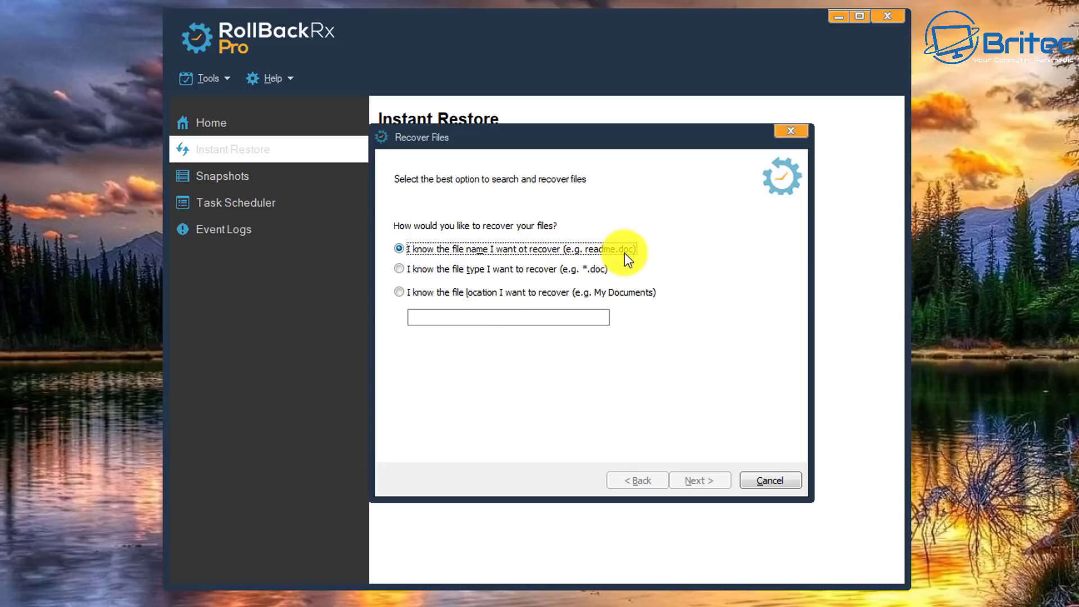
click(457, 316)
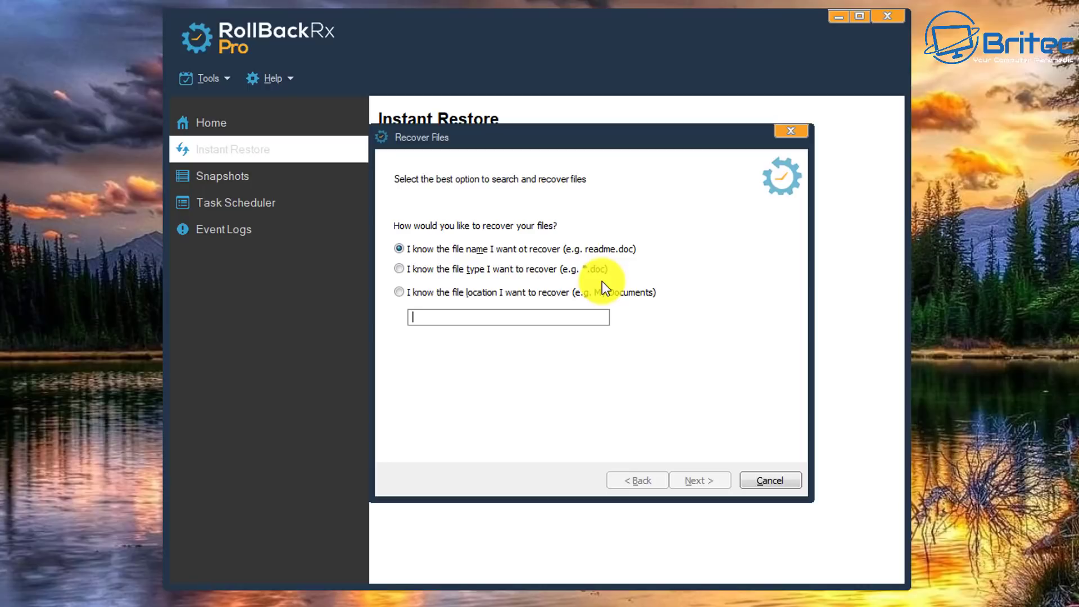
click(428, 249)
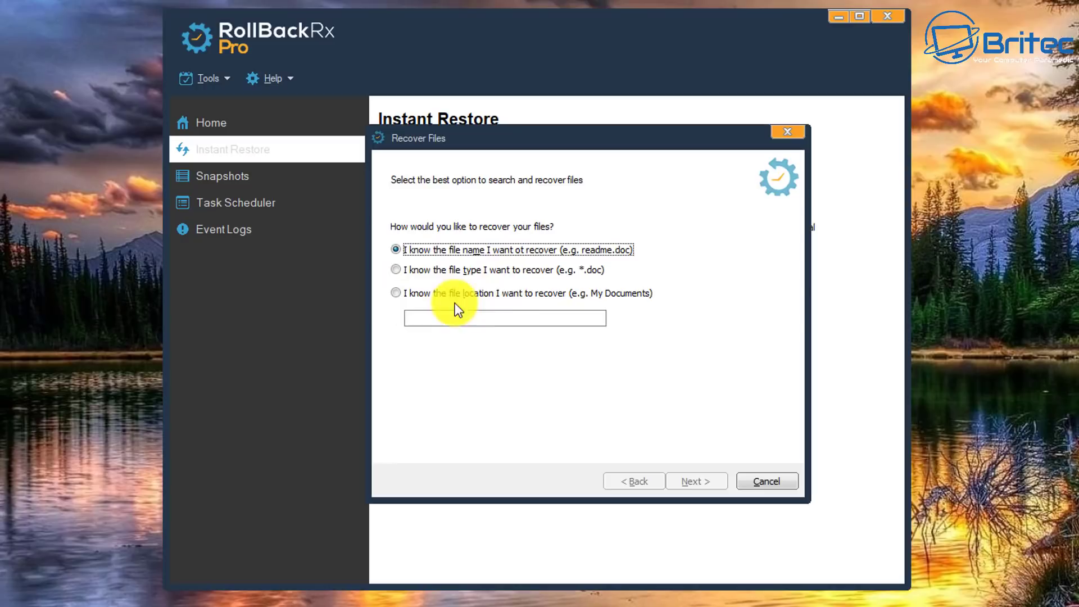
click(513, 315)
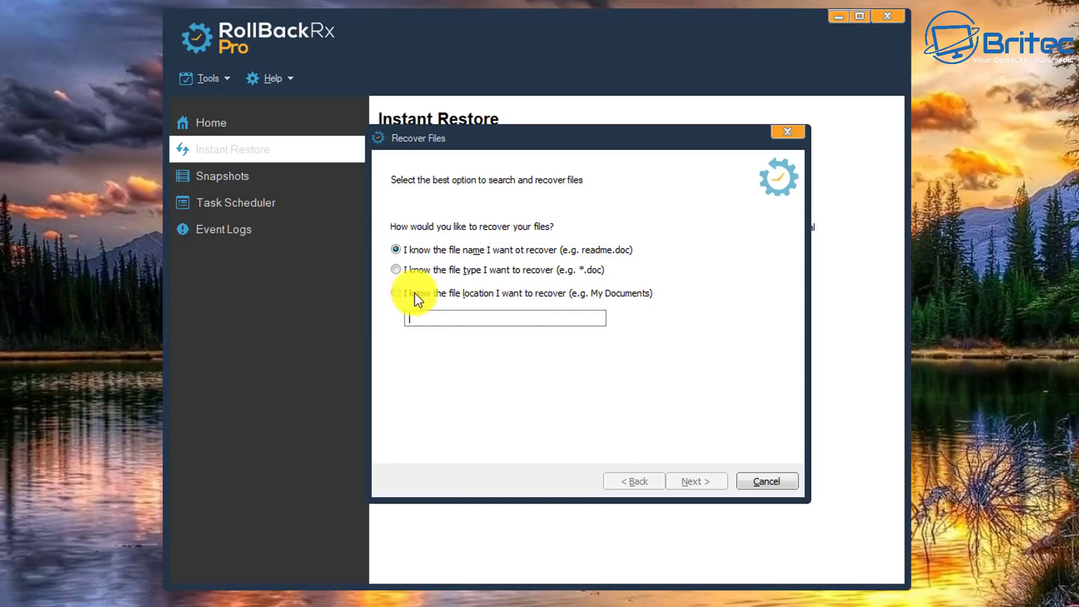
click(396, 270)
click(403, 296)
click(400, 250)
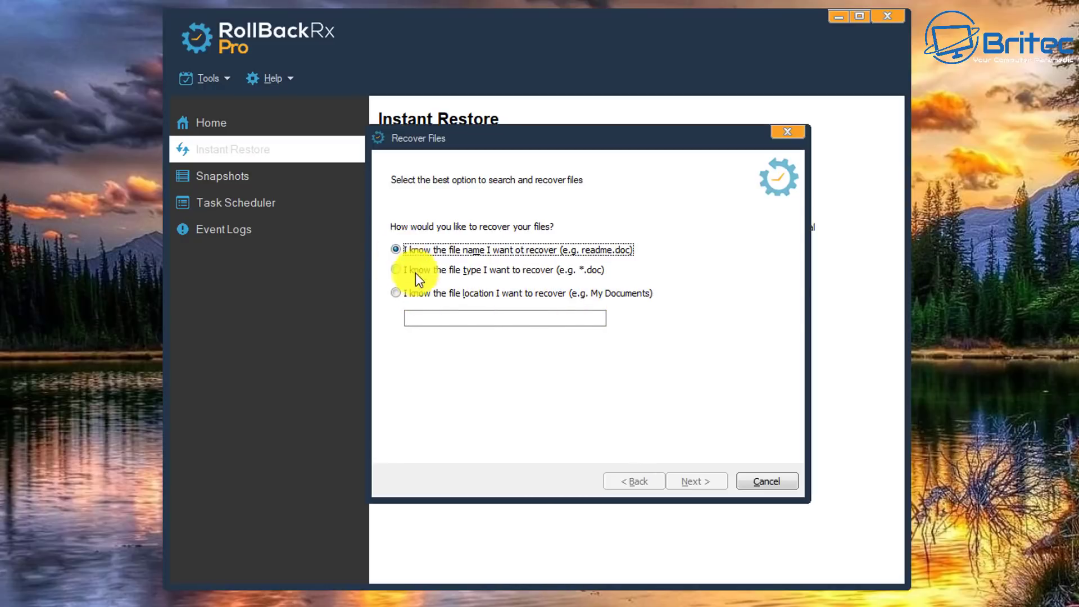
click(428, 315)
text(test)
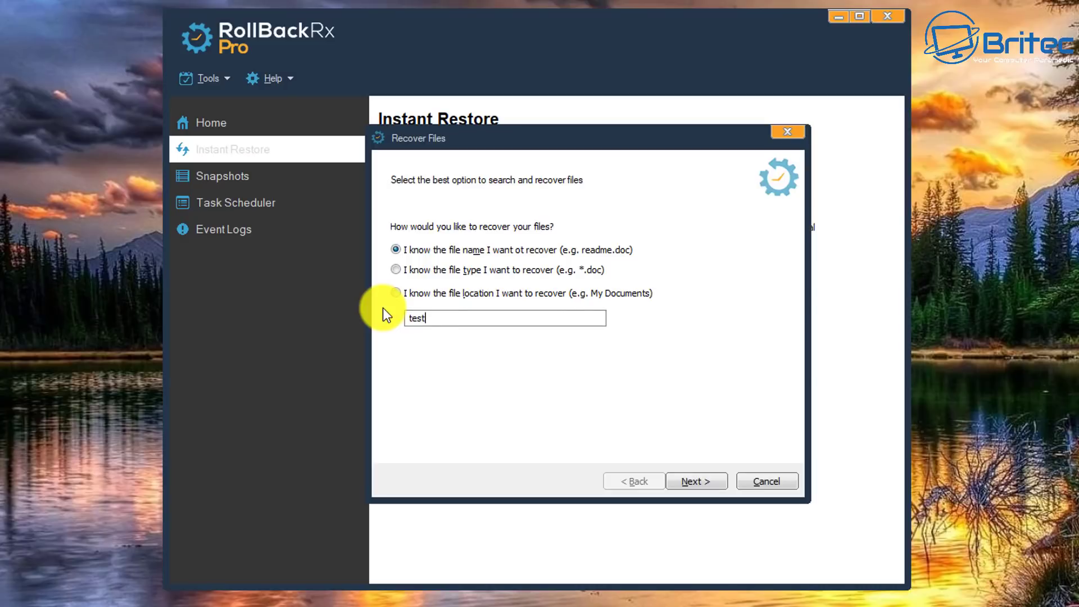
text(.jpg)
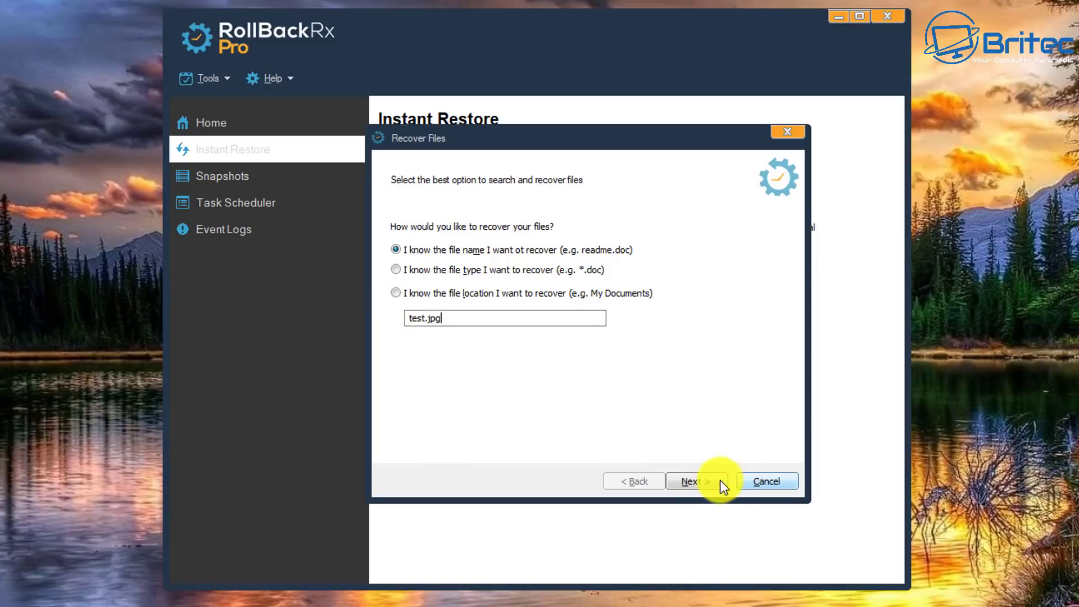
Step: Search the Win:best snapshot for test.jpg
click(702, 481)
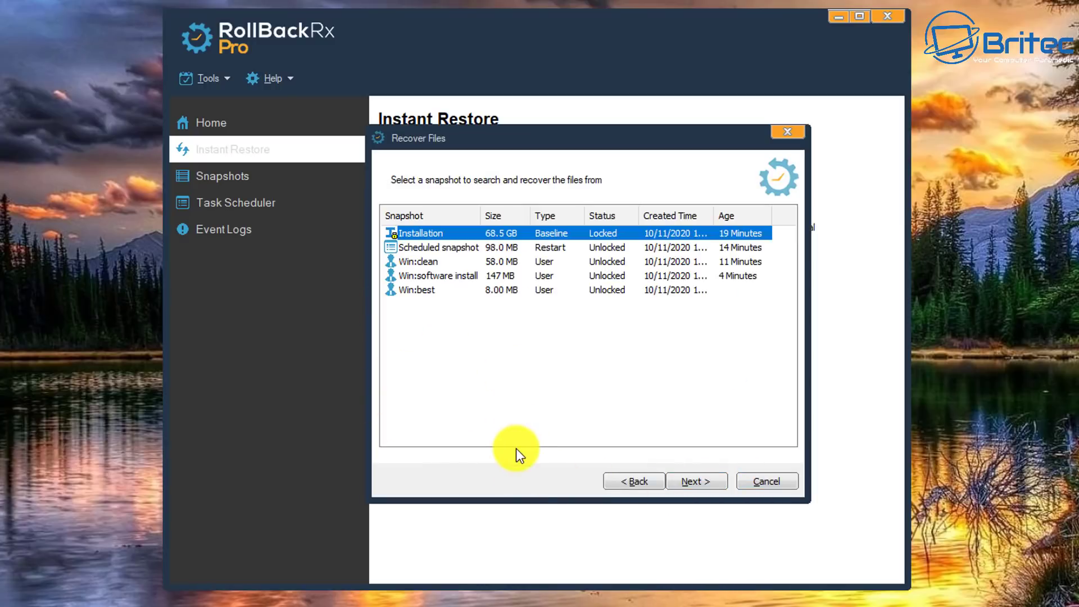
click(421, 290)
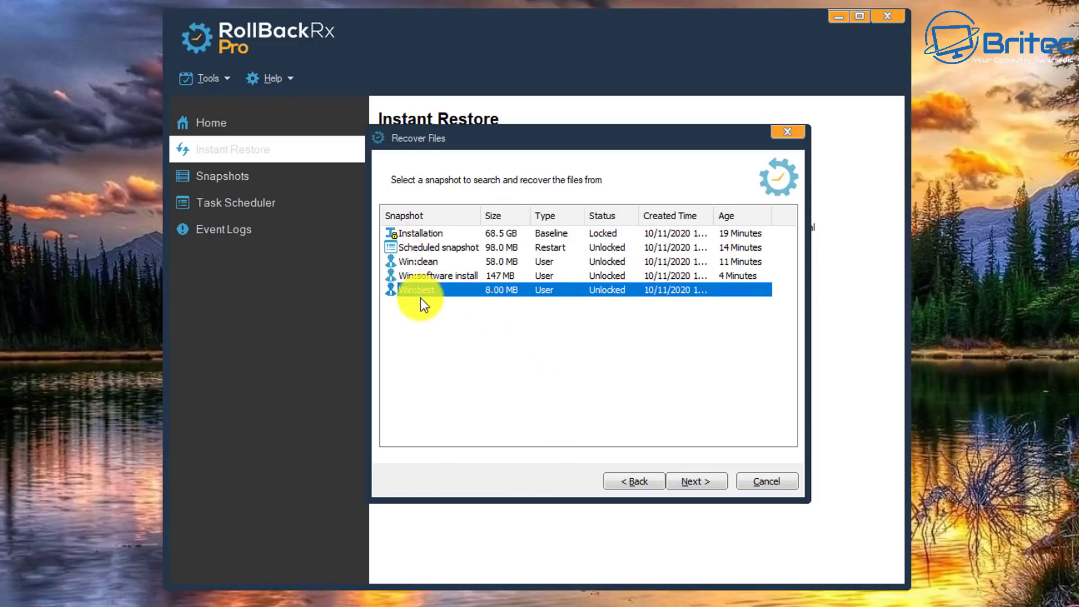
click(708, 482)
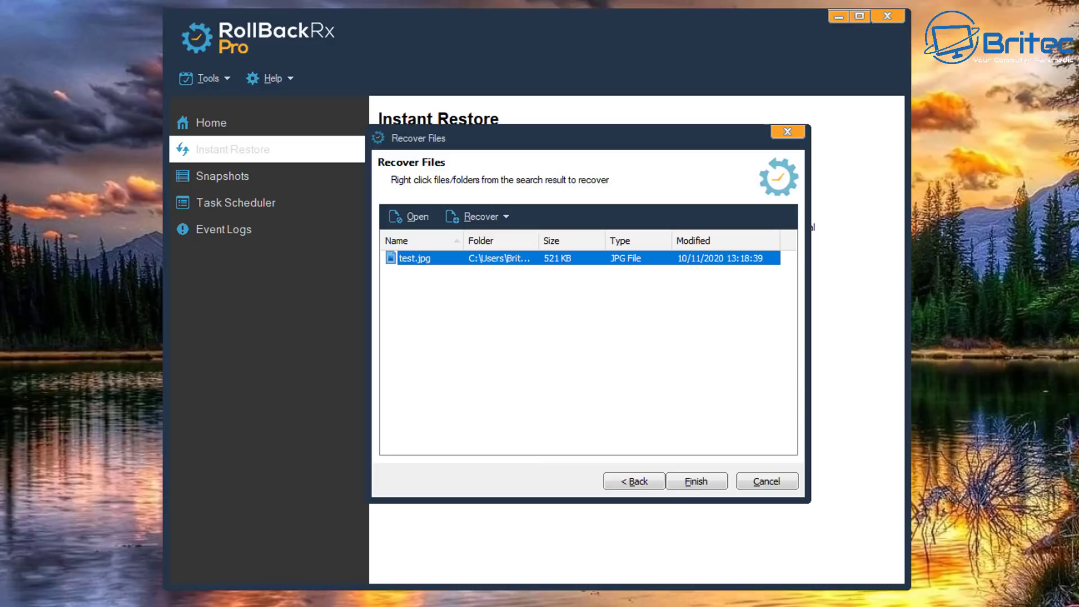
Step: Try Recover > Save As on test.jpg, cancel the folder choice, and finish the wizard
right_click(507, 258)
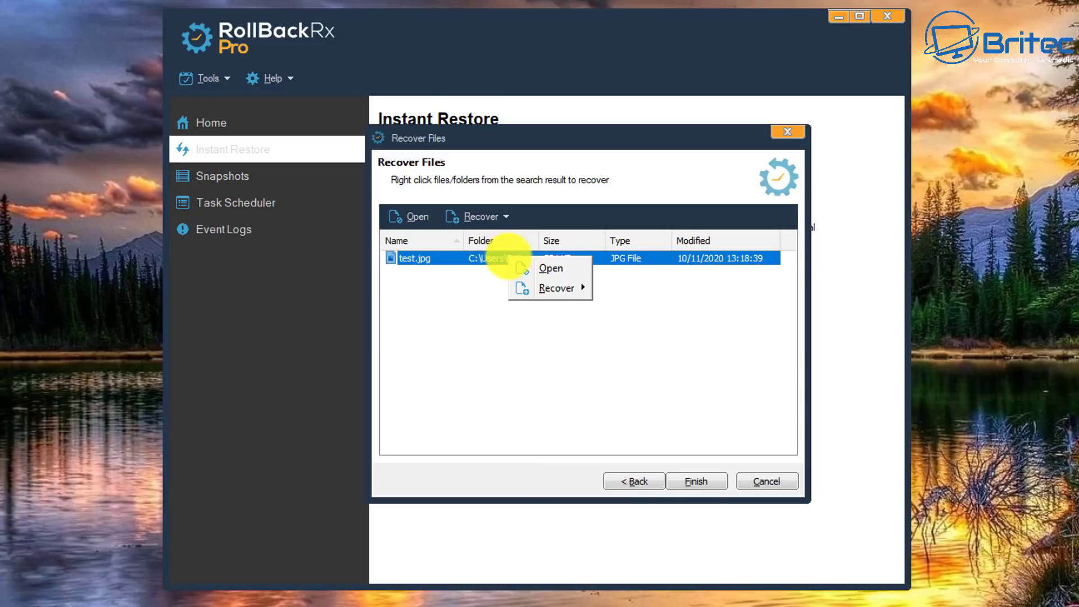
mouse_move(565, 288)
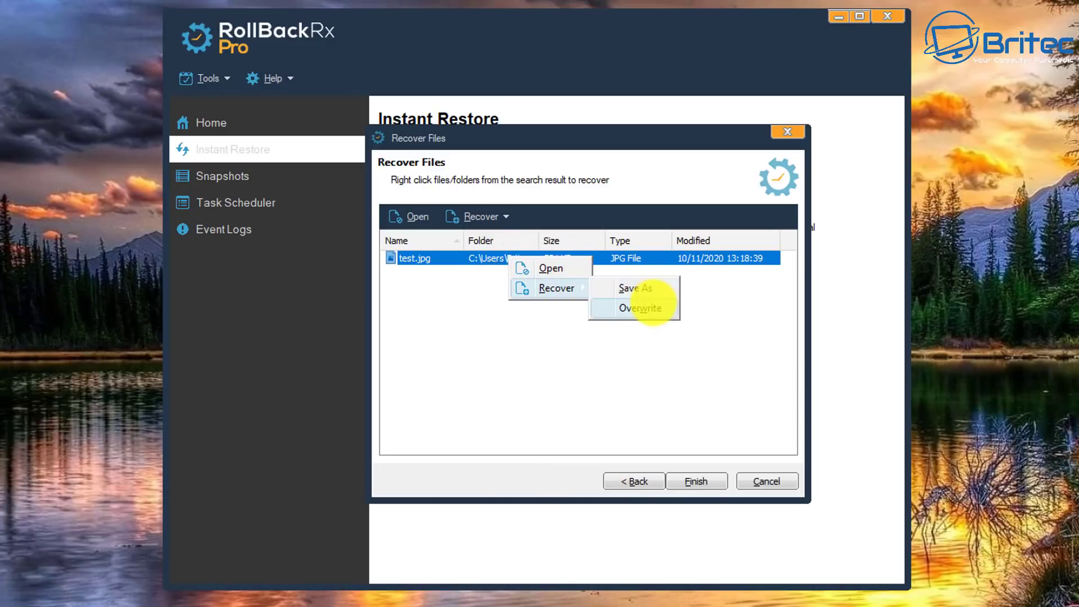
click(636, 288)
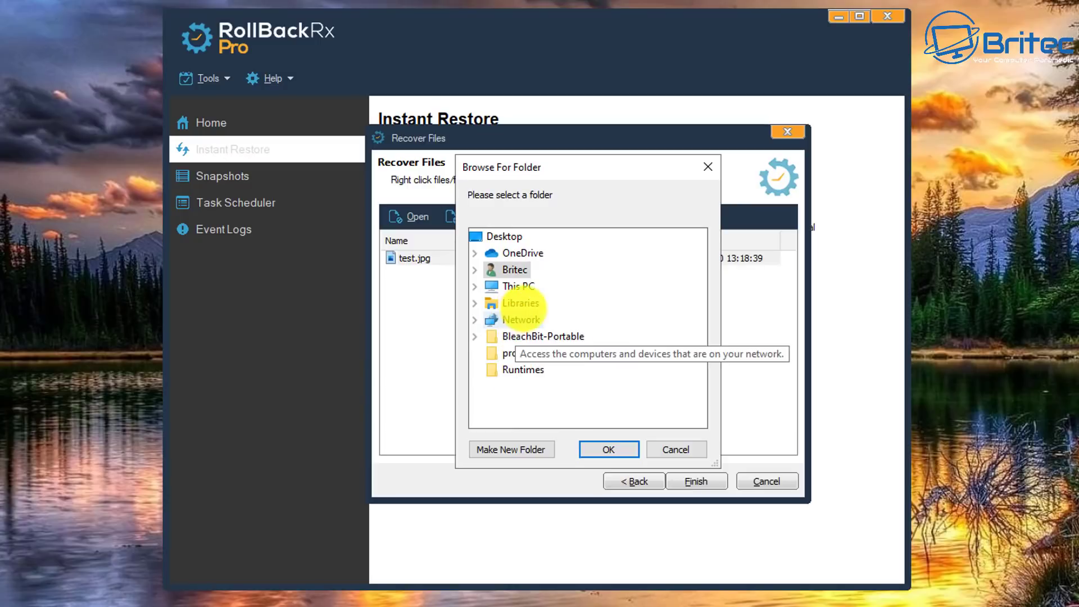
click(675, 448)
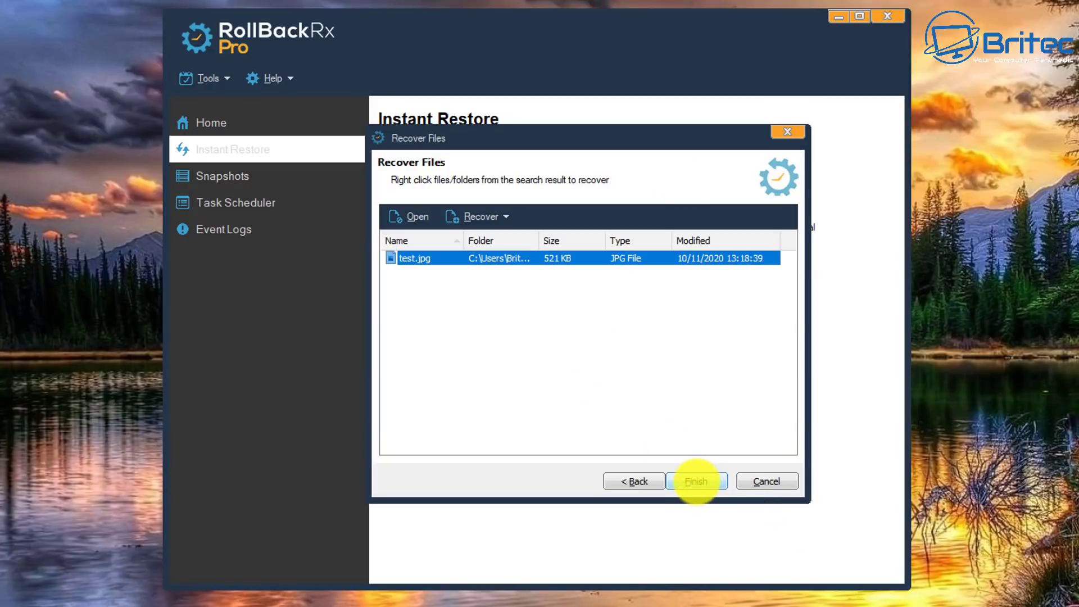
click(696, 481)
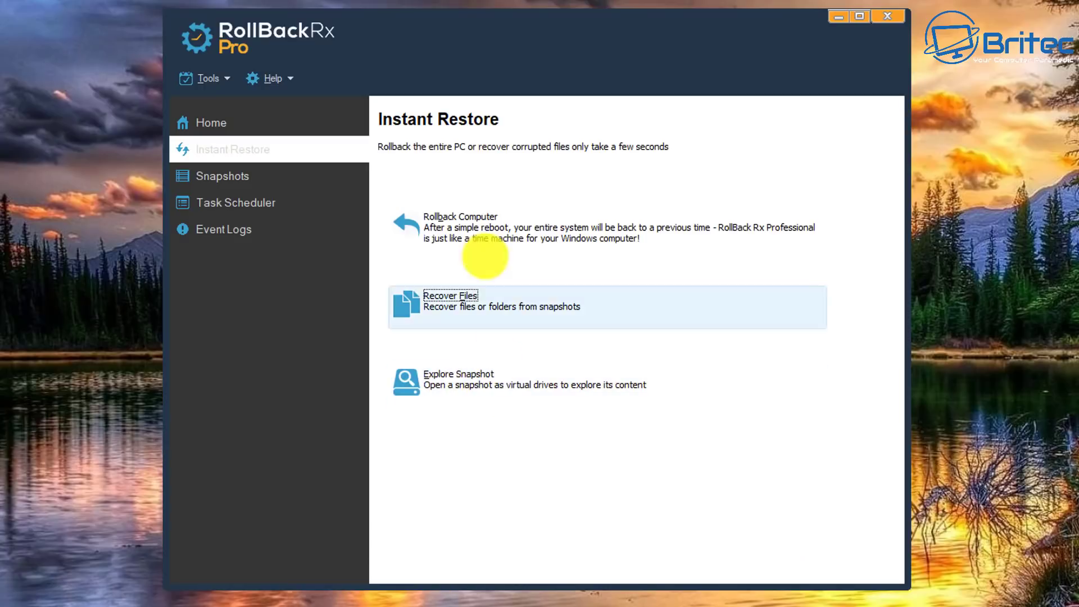
Step: Go to the Snapshots page, select Installation, and open then dismiss the New Snapshot form
click(224, 175)
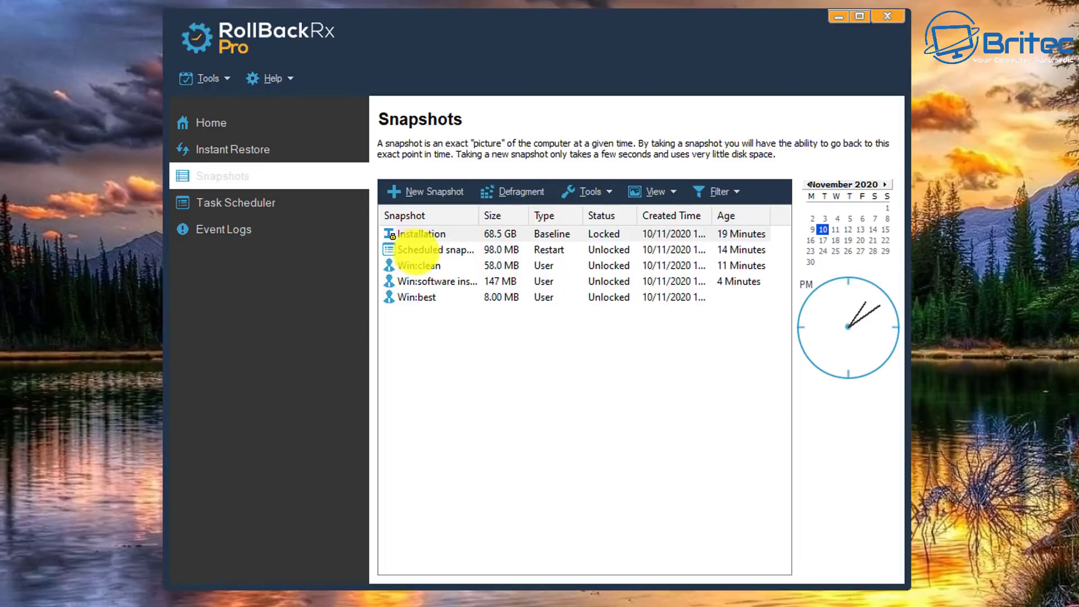
click(494, 234)
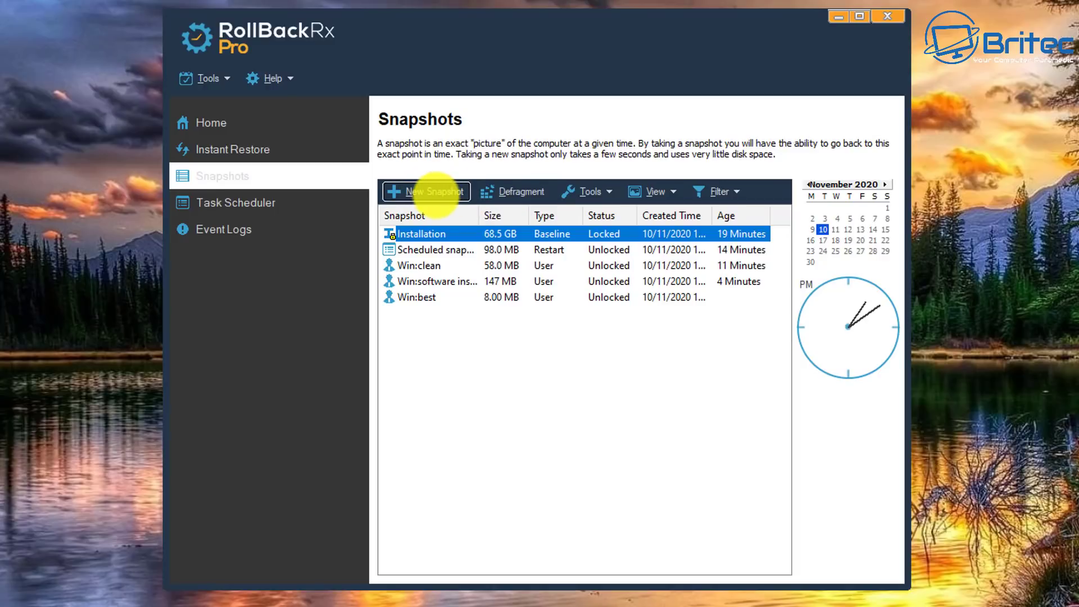
click(436, 193)
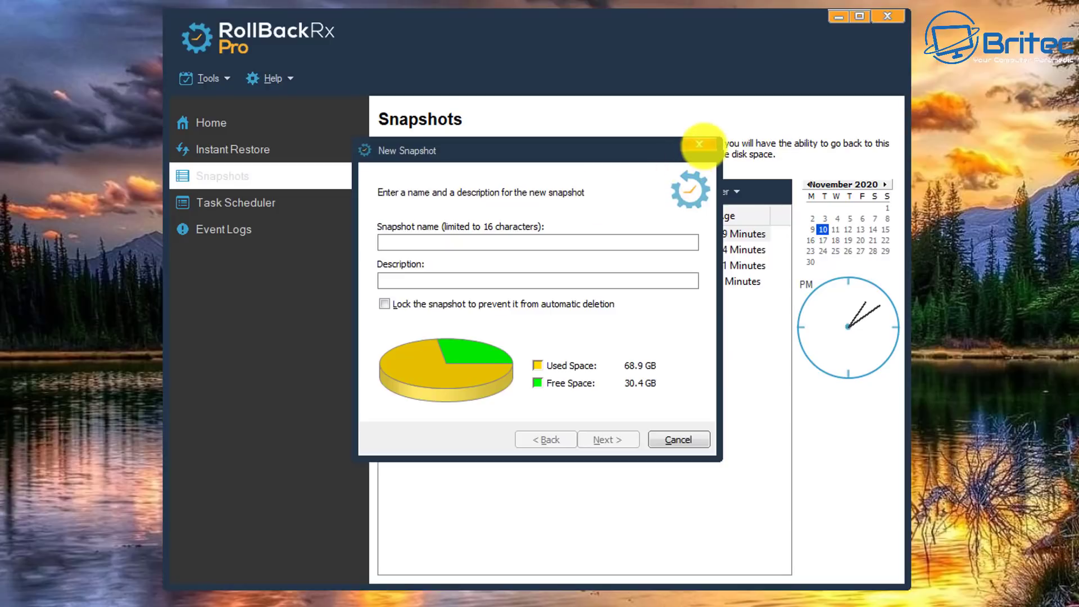
click(699, 144)
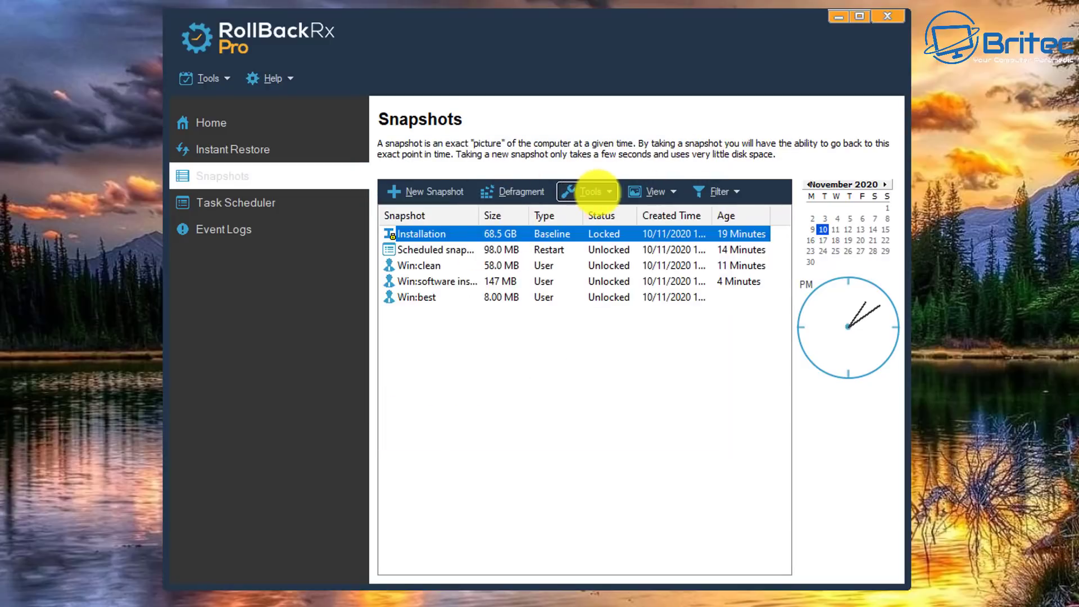
Step: Look through the Tools, View and Filter menus without changing anything
click(601, 190)
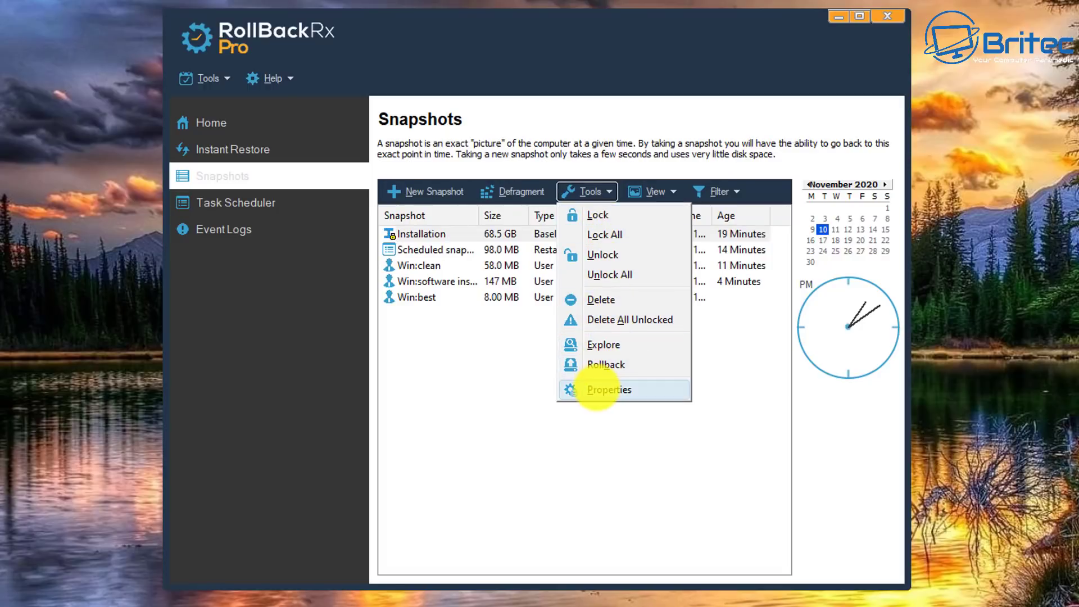
click(534, 176)
click(587, 191)
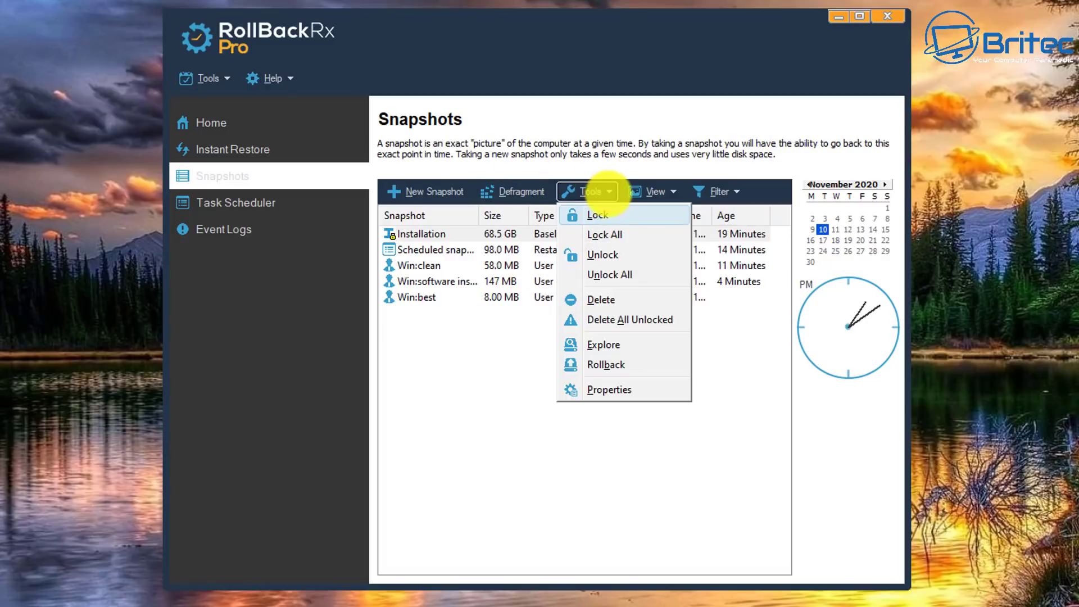
click(653, 192)
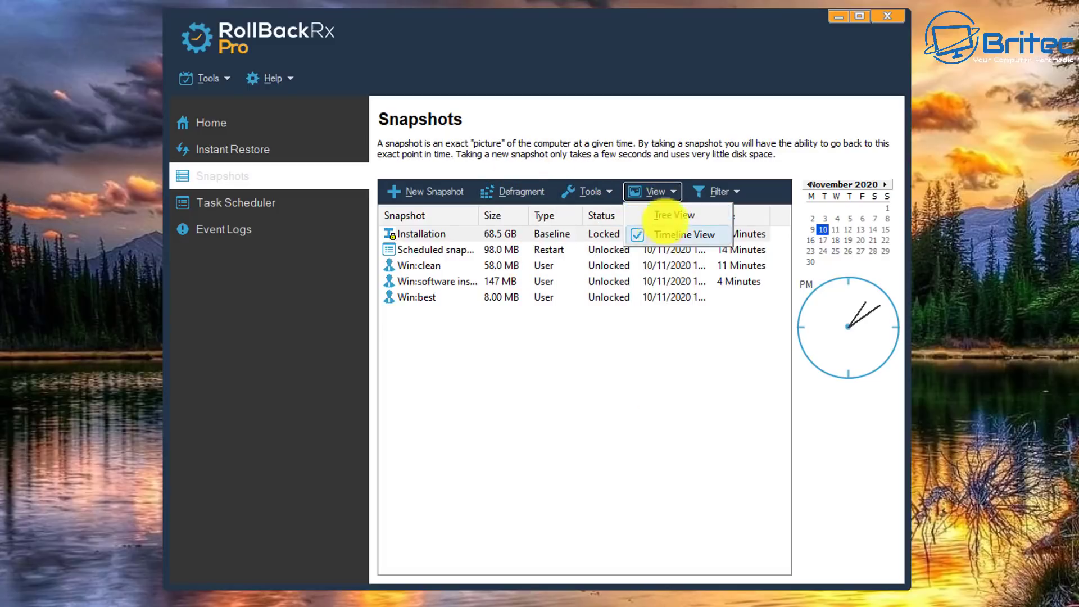
click(724, 190)
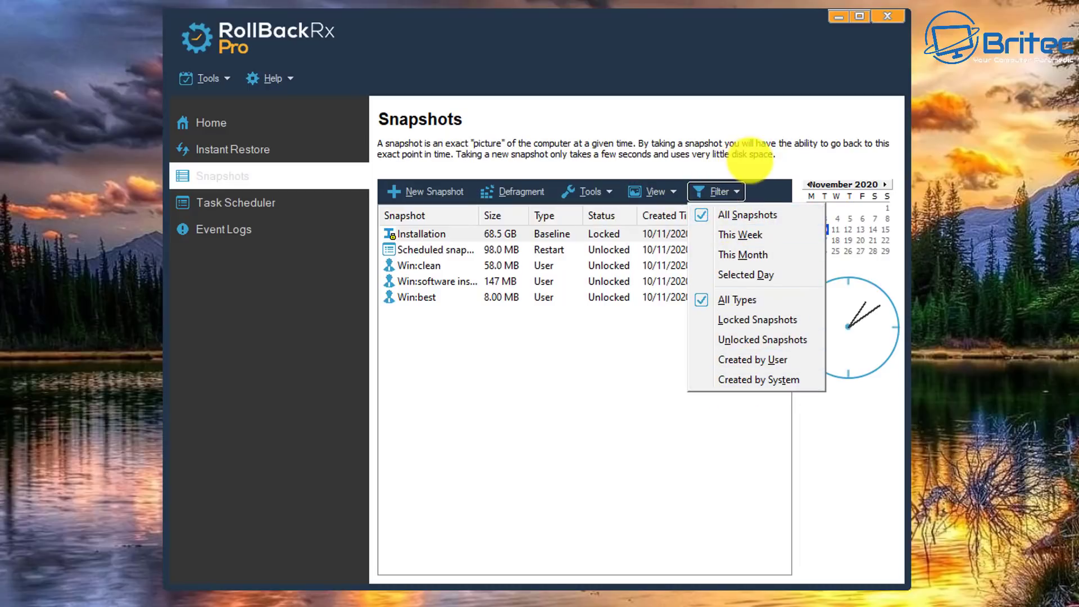
click(742, 157)
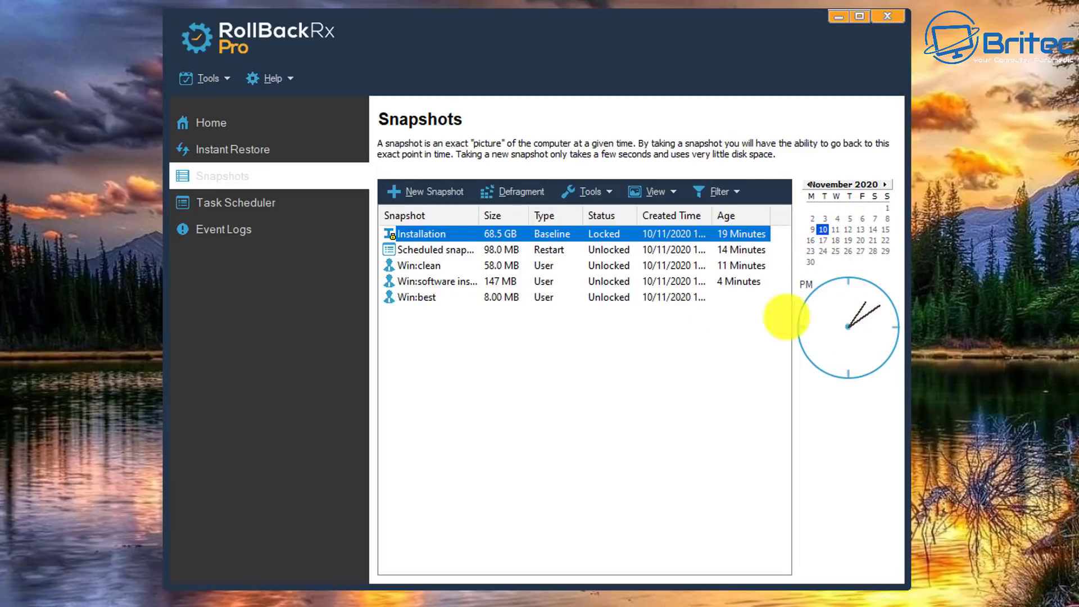
Step: Select the Scheduled, Win:clean, Win:software install and Win:best snapshot rows in turn
click(439, 249)
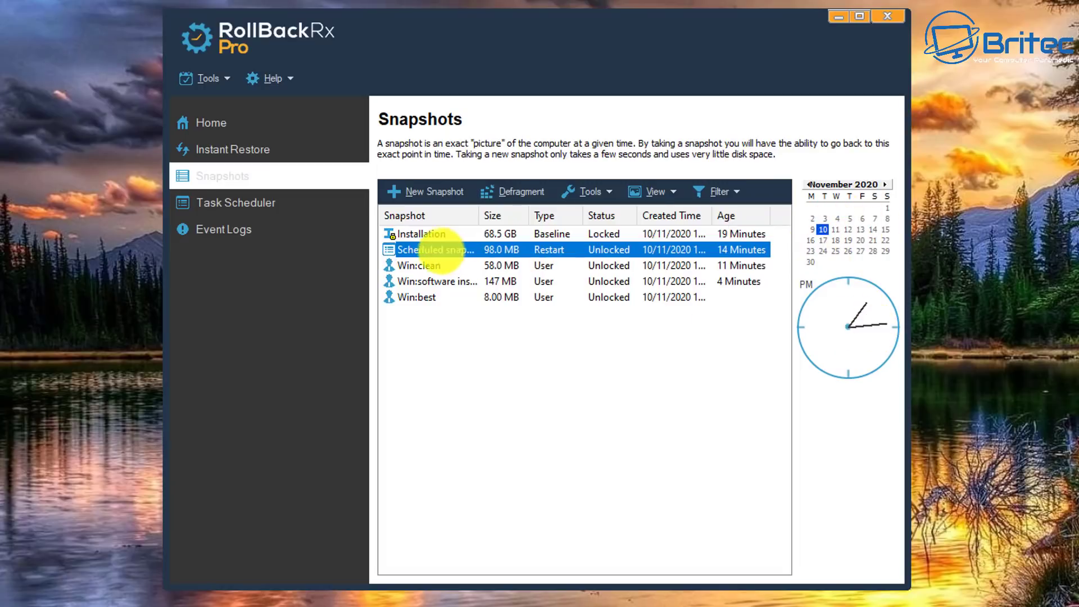
click(421, 266)
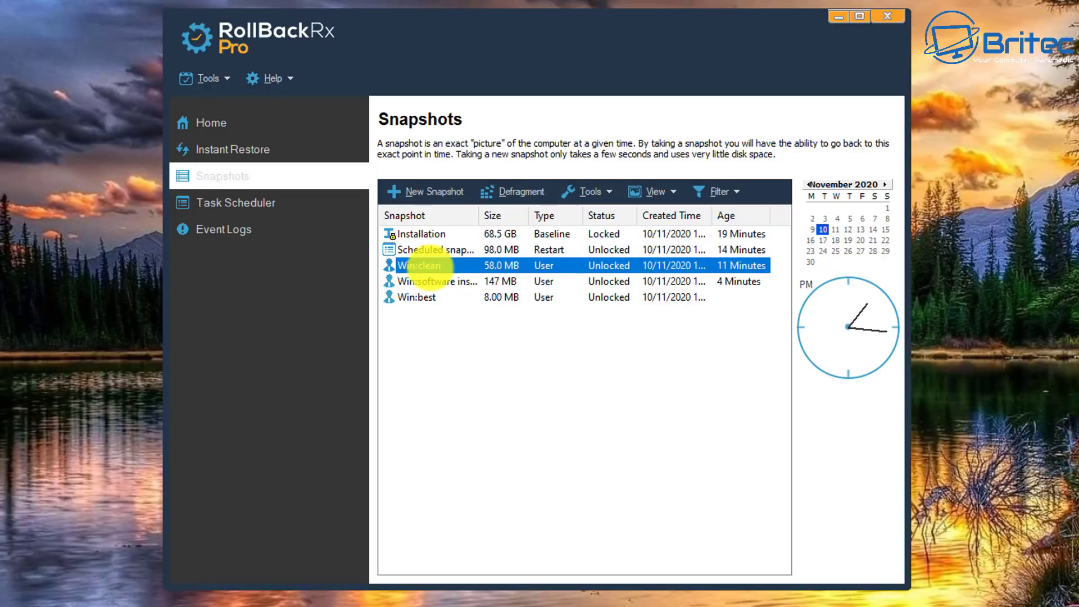
click(422, 281)
click(422, 297)
click(423, 281)
click(421, 250)
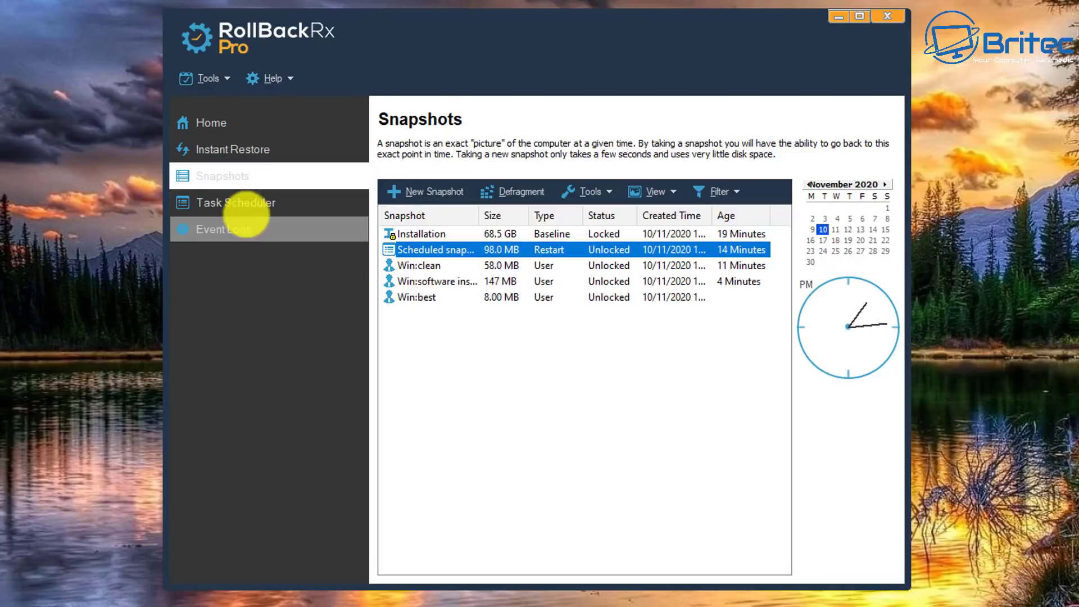
Step: In Task Scheduler, start a new task and cancel it, then view the Event Logs
click(244, 205)
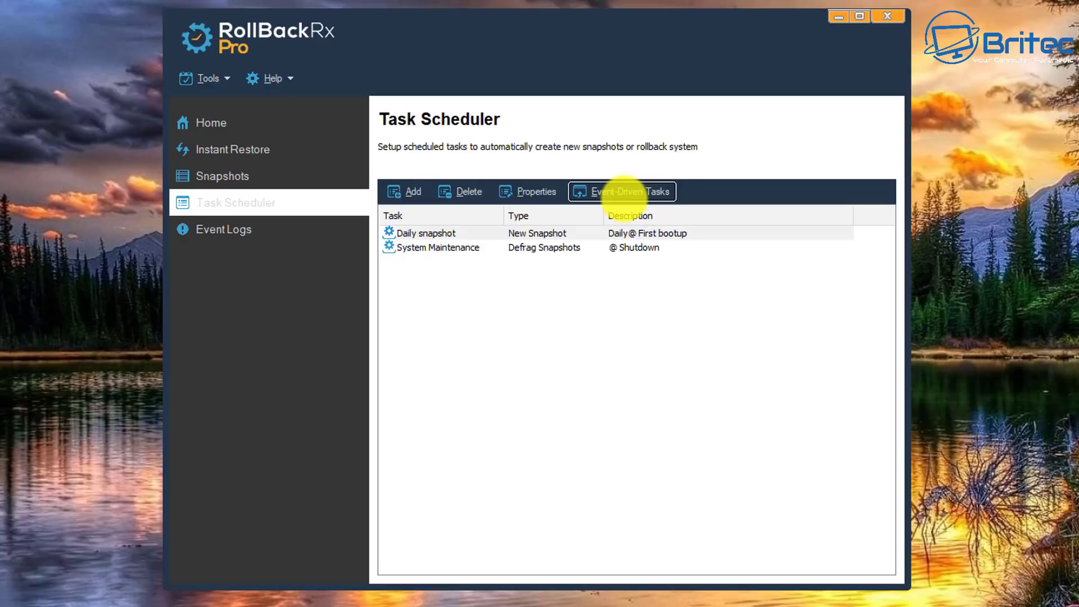
click(414, 190)
drag(472, 122, 525, 156)
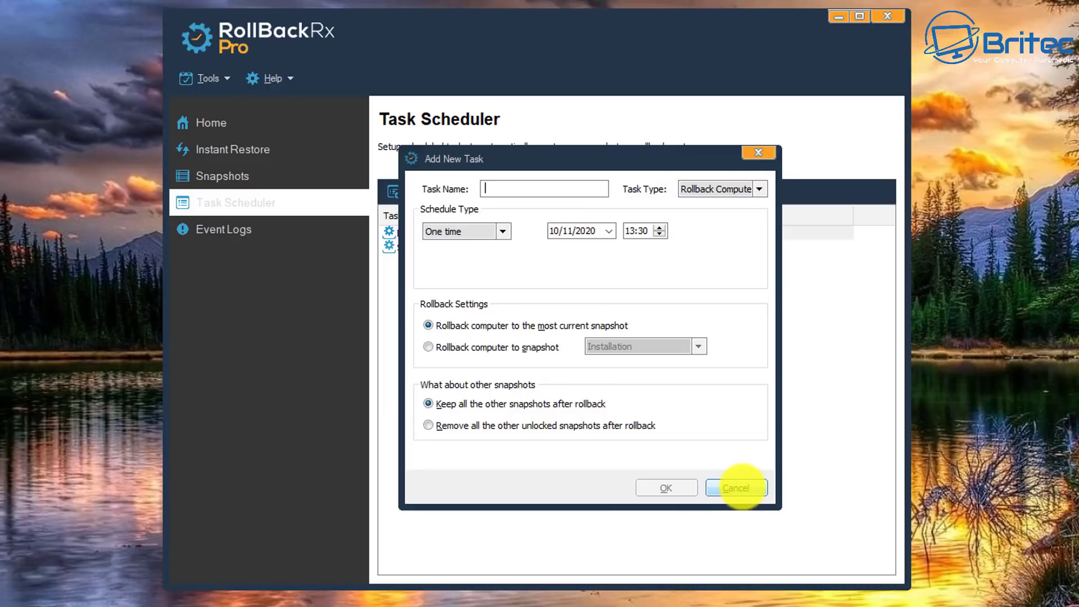
click(735, 488)
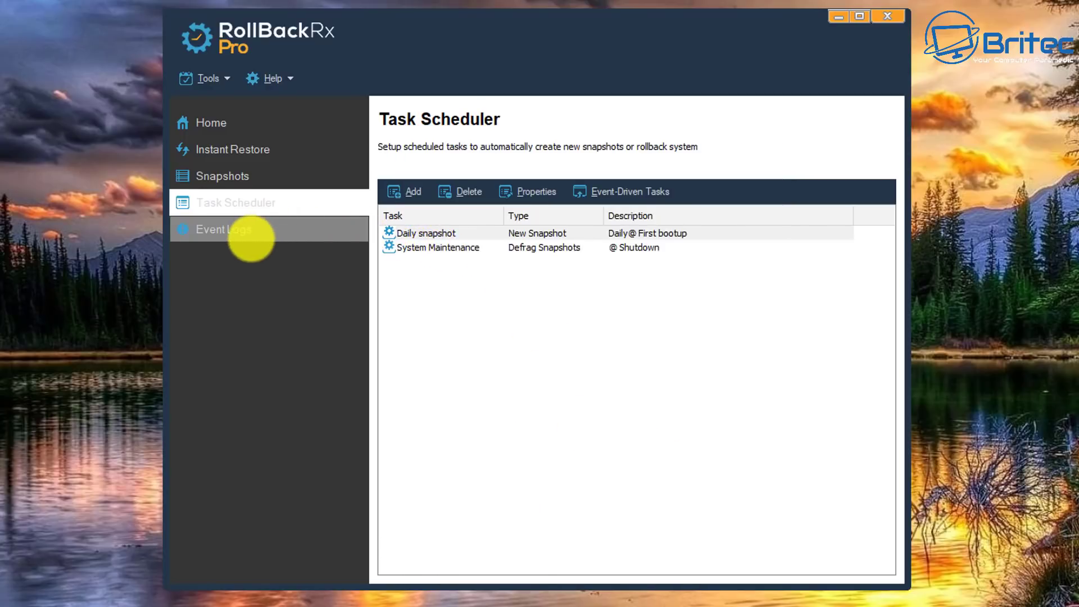
click(242, 231)
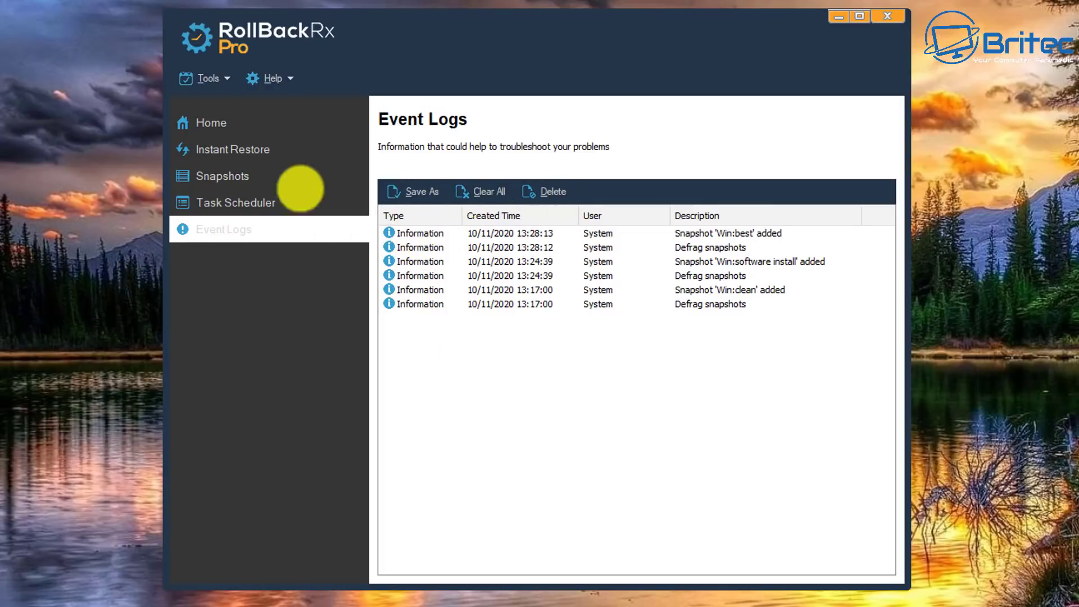
Step: View the Access Control settings, then the System Security page, from the Tools menu
click(217, 79)
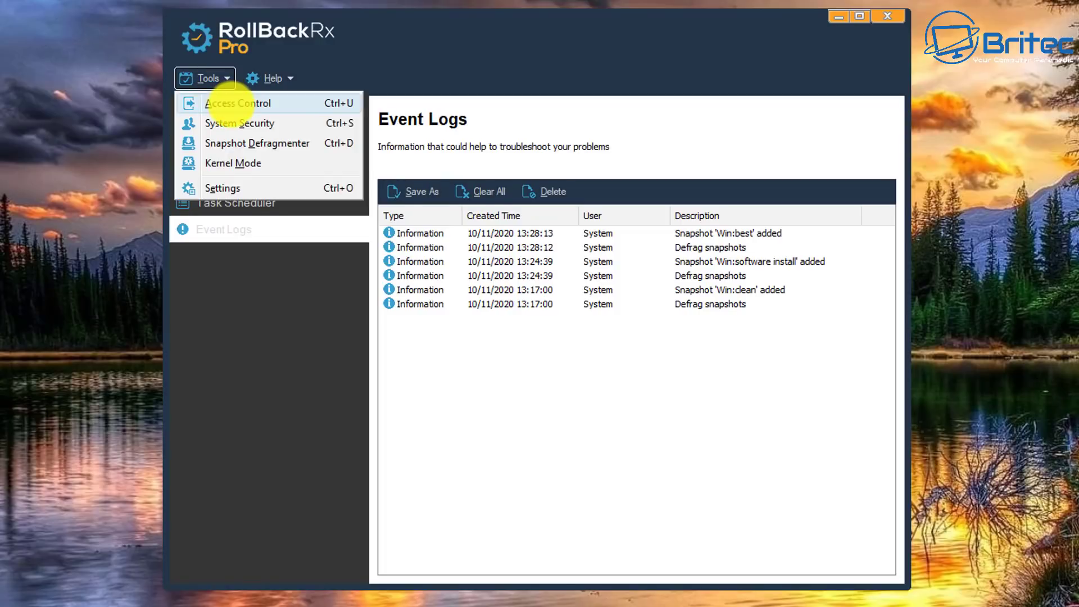
click(234, 104)
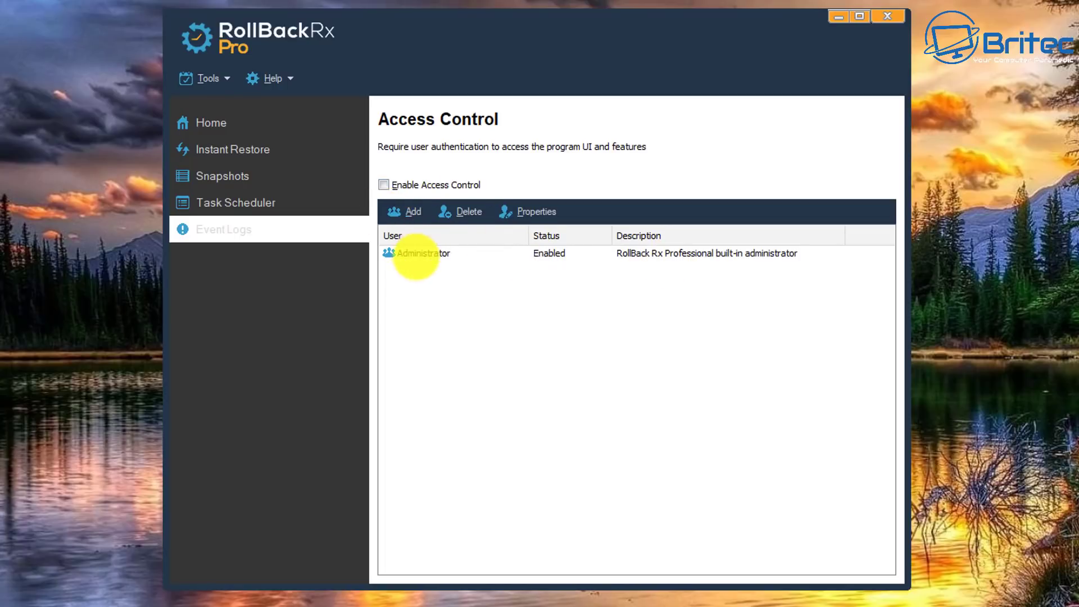
click(209, 78)
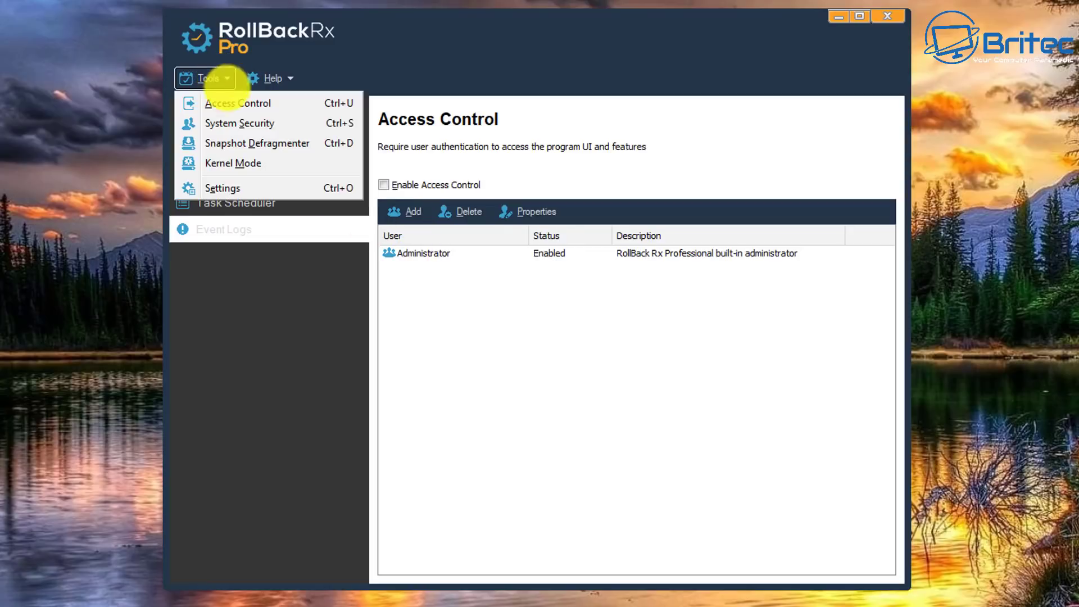
click(242, 123)
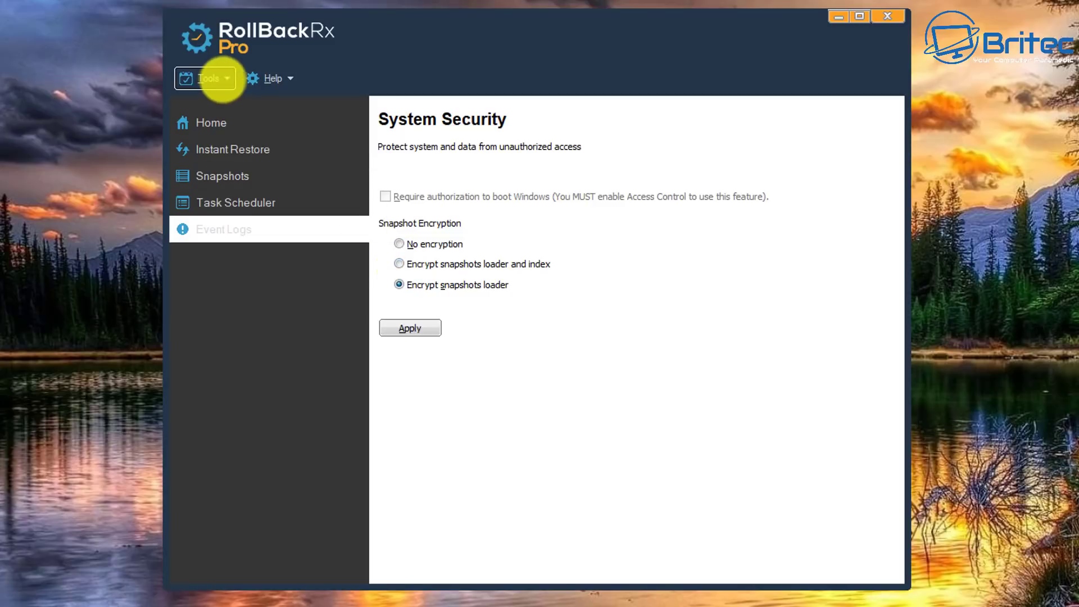
Step: Visit the Snapshot Defragmenter, then the Kernel Mode page (Space Saving Mode, 7-hour auto-switch)
click(215, 78)
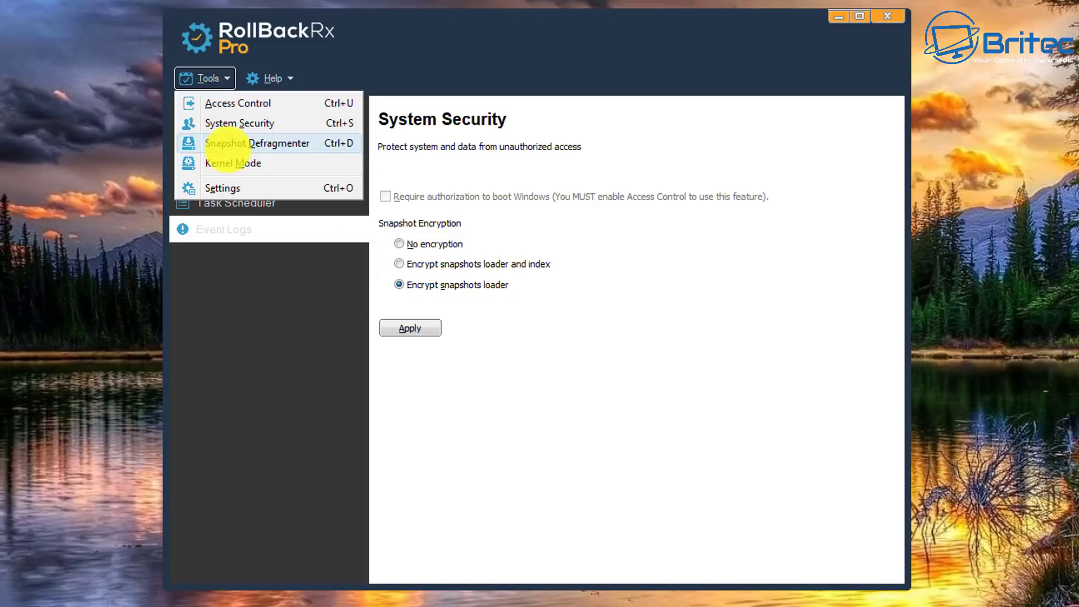
click(226, 145)
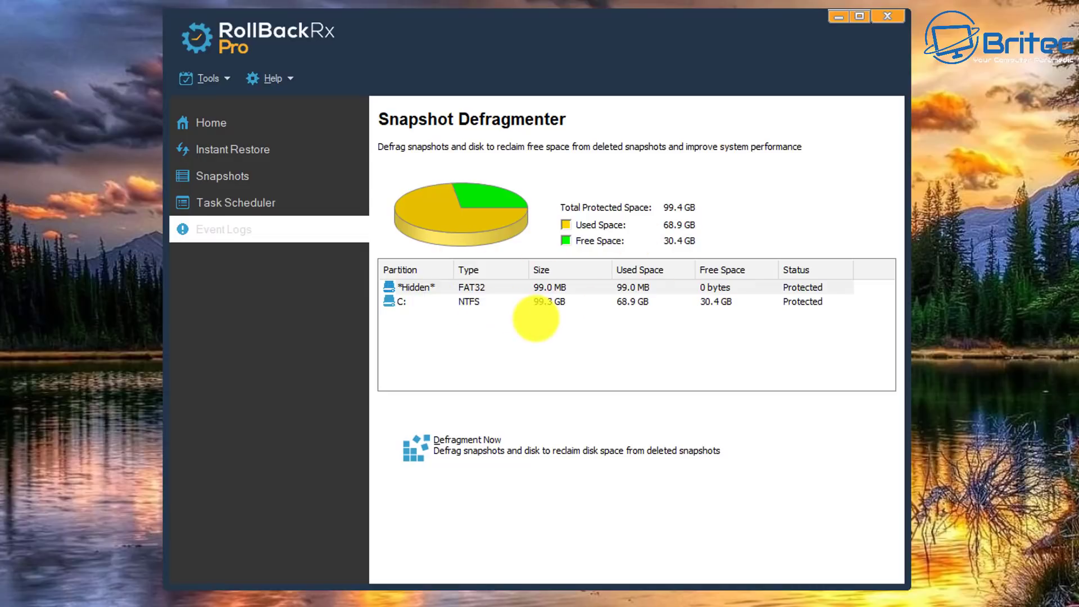
click(216, 79)
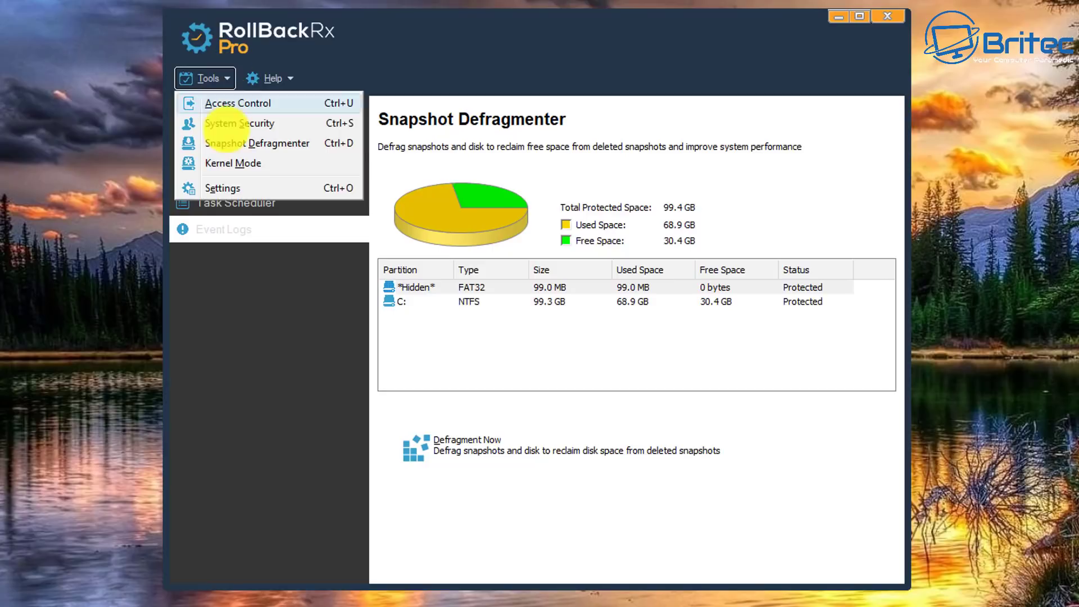
click(228, 163)
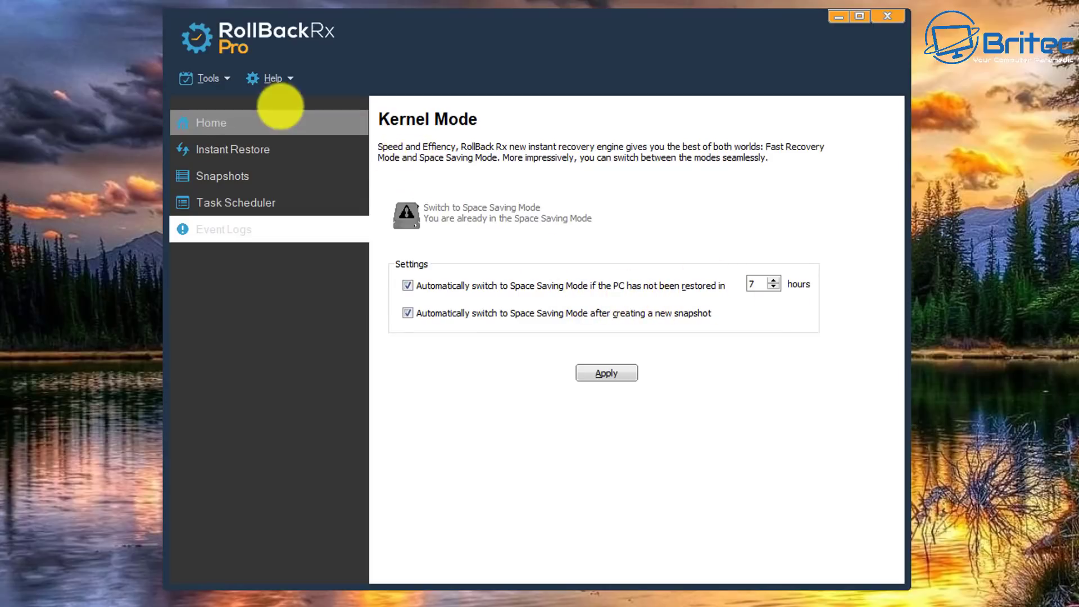
click(209, 80)
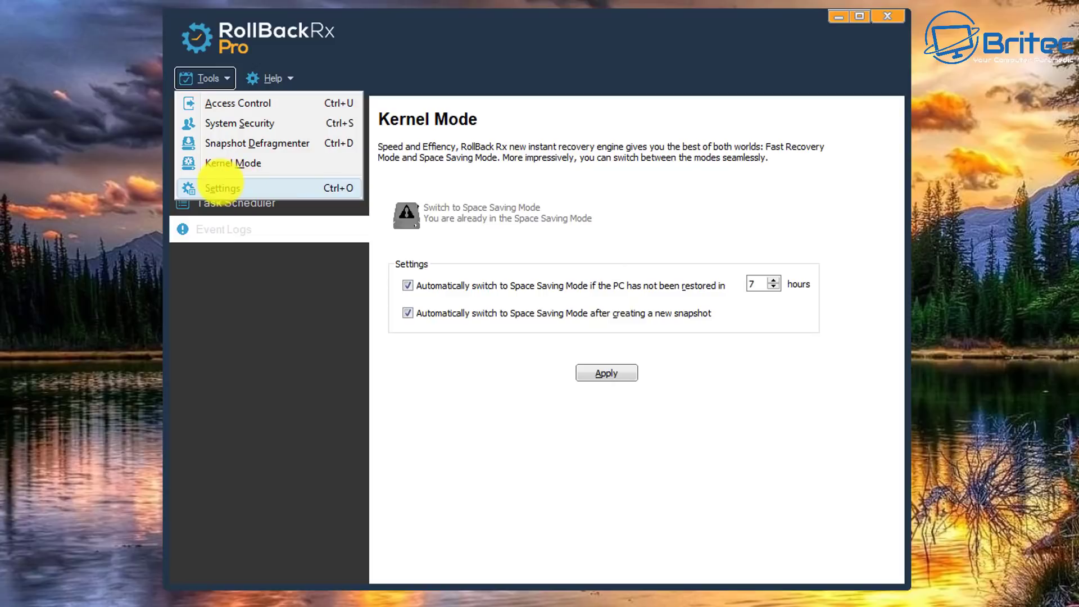
Step: Browse the Program Appearance, Advanced Settings and Remote Management settings, then cancel without changes
click(222, 188)
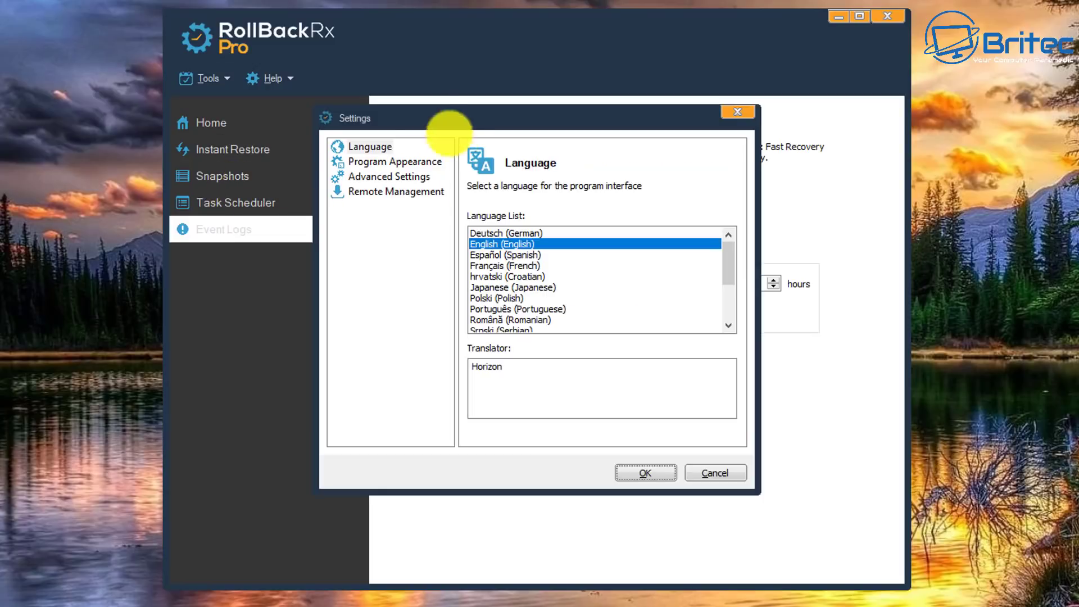
drag(414, 114, 487, 144)
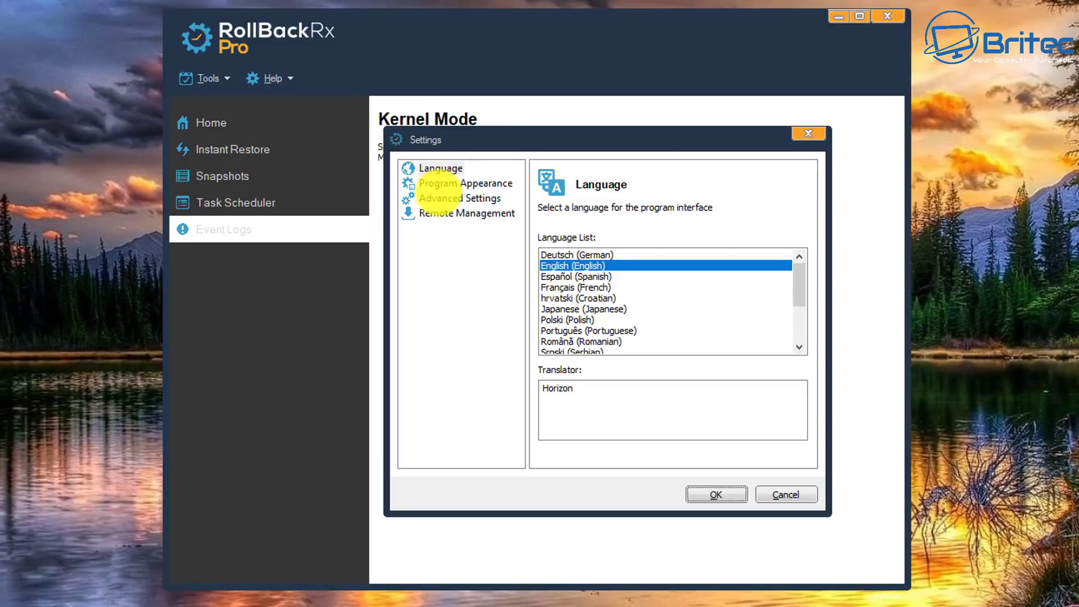
click(438, 183)
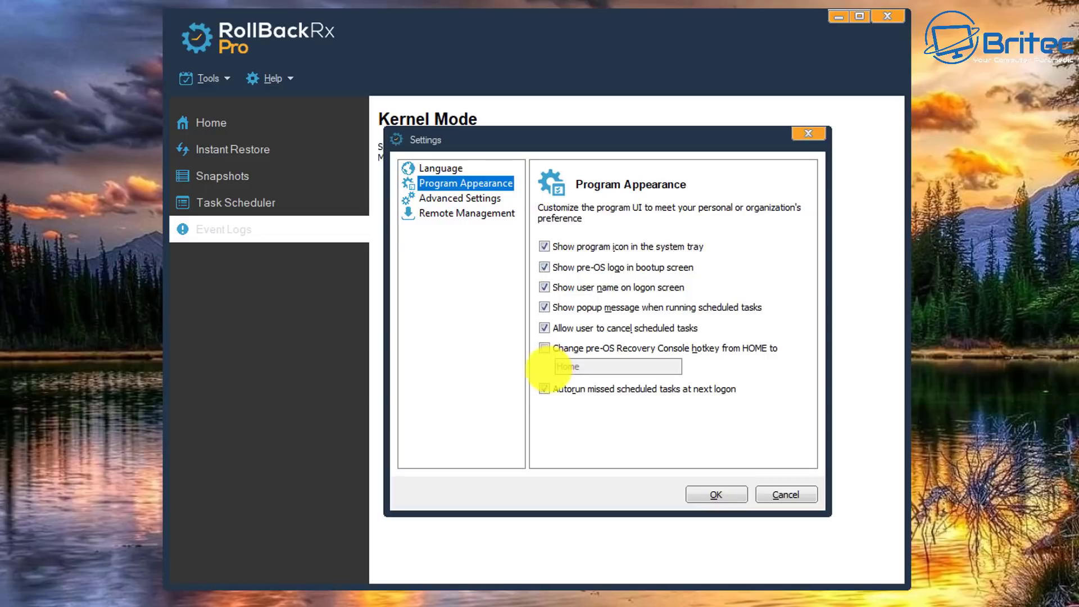
click(431, 198)
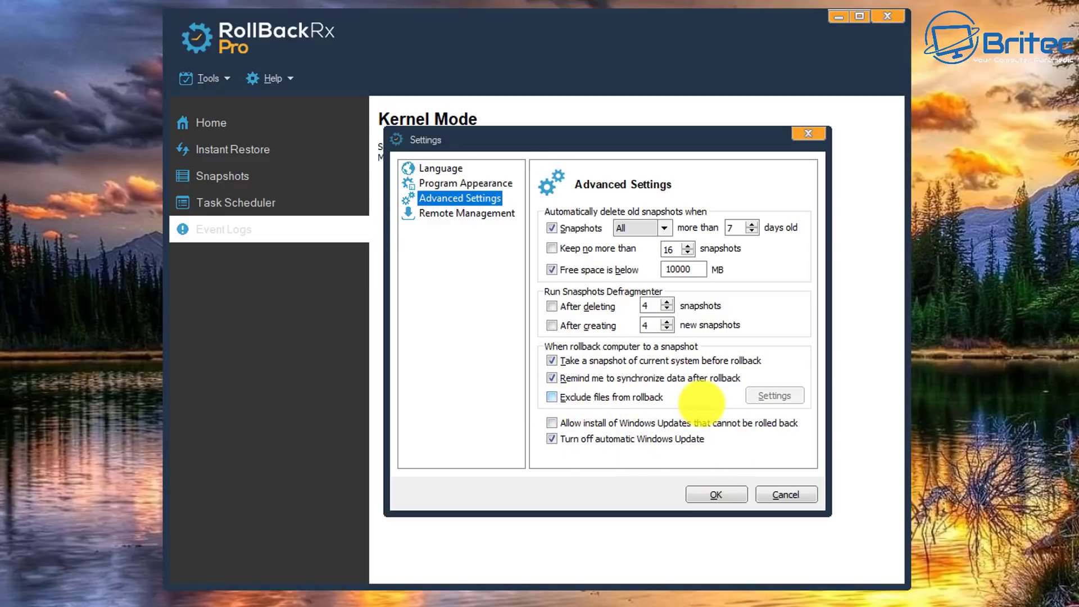
click(449, 213)
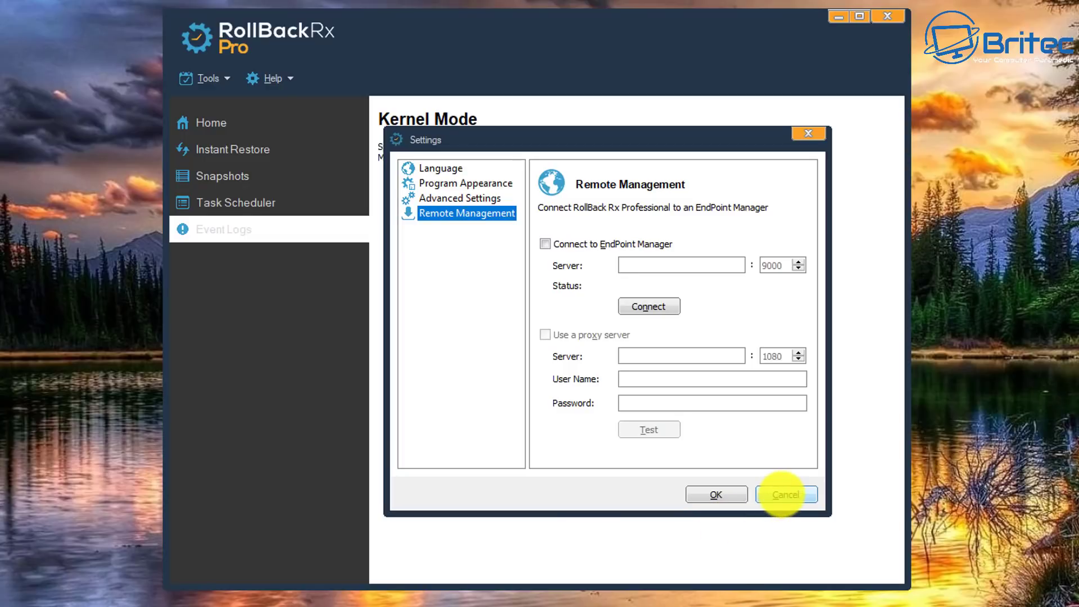
click(784, 494)
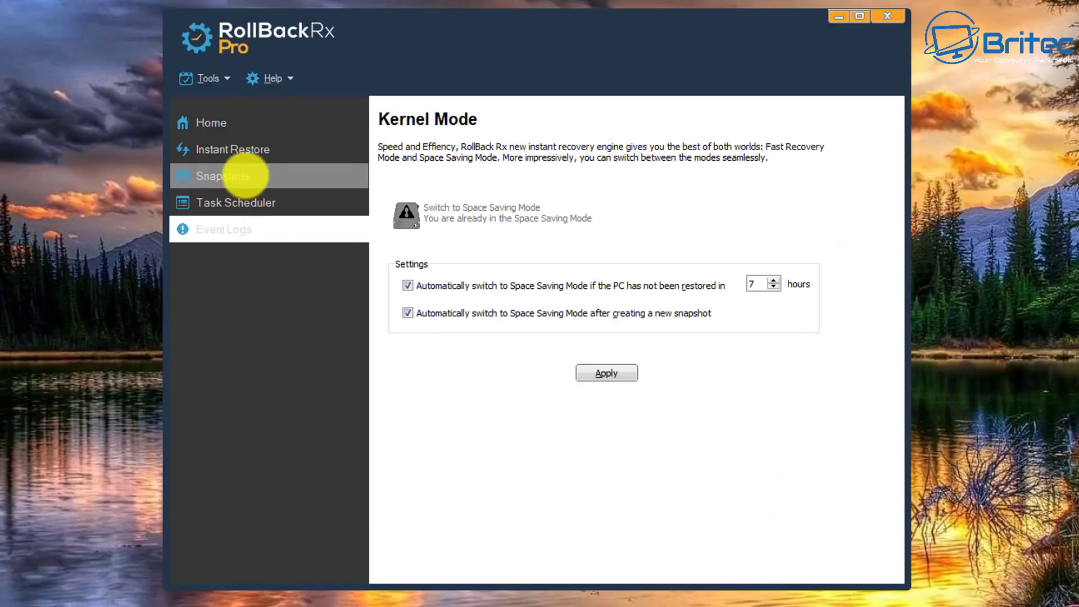
Step: Prepare a Rollback Computer to the Win:best snapshot from 10/11/2020 13:28:10, reaching its warning page
click(247, 174)
click(238, 150)
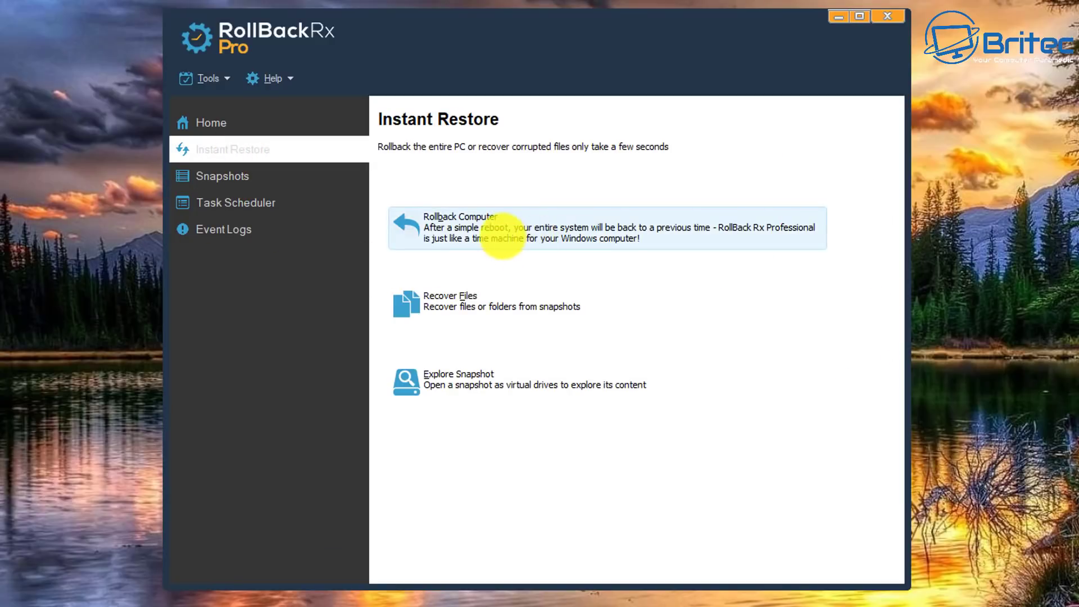
click(528, 231)
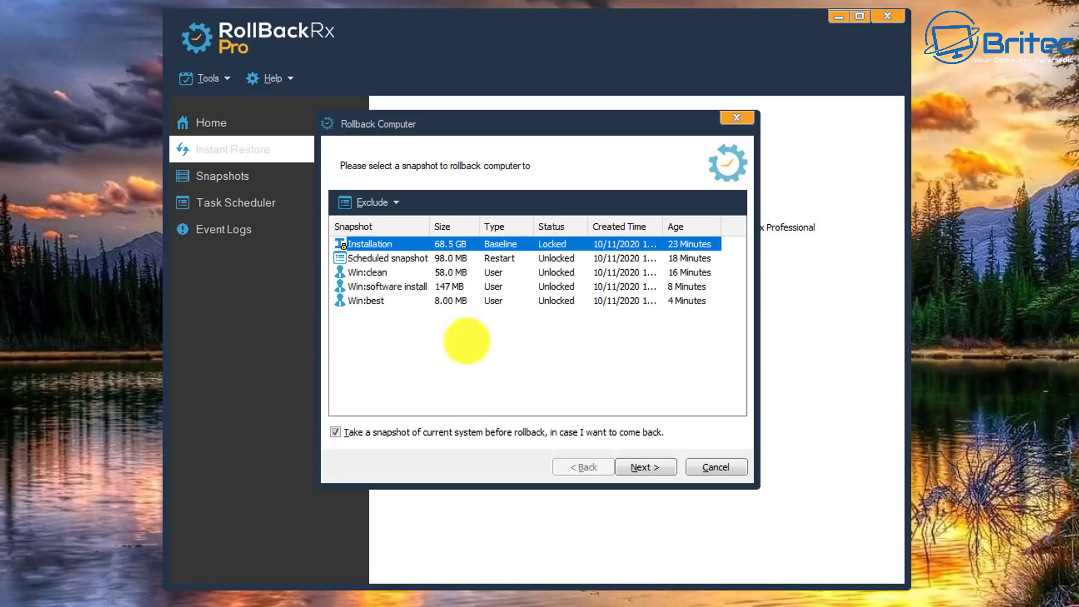
drag(494, 127, 550, 152)
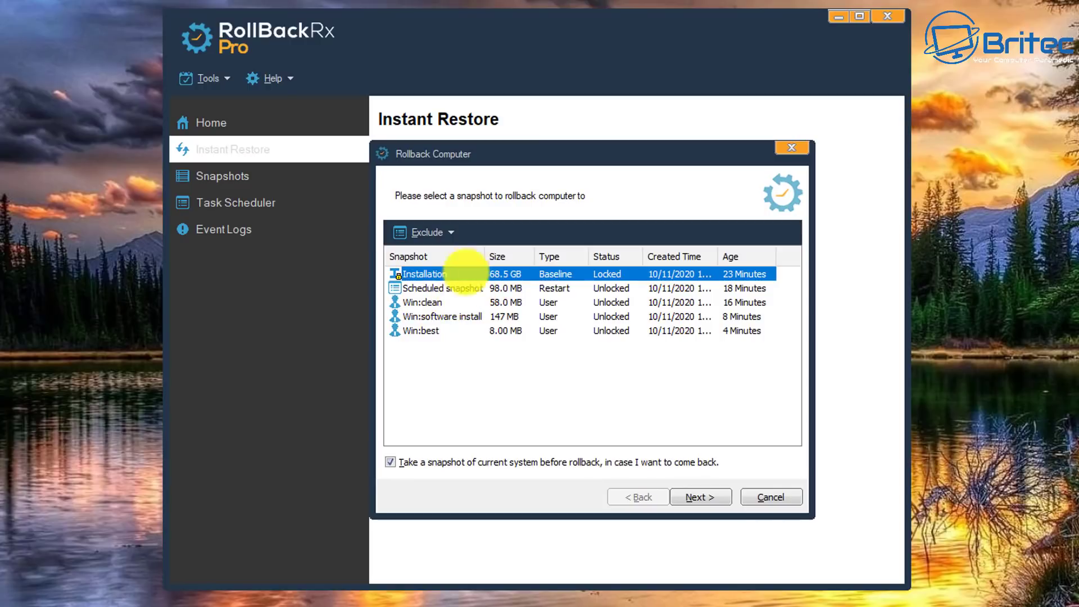
click(421, 331)
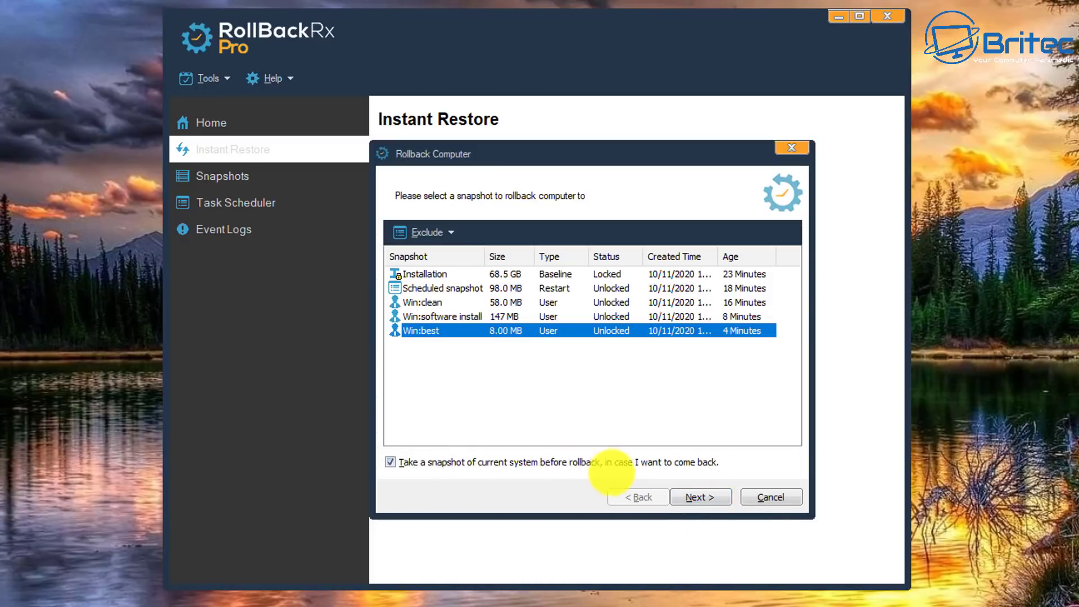
click(700, 496)
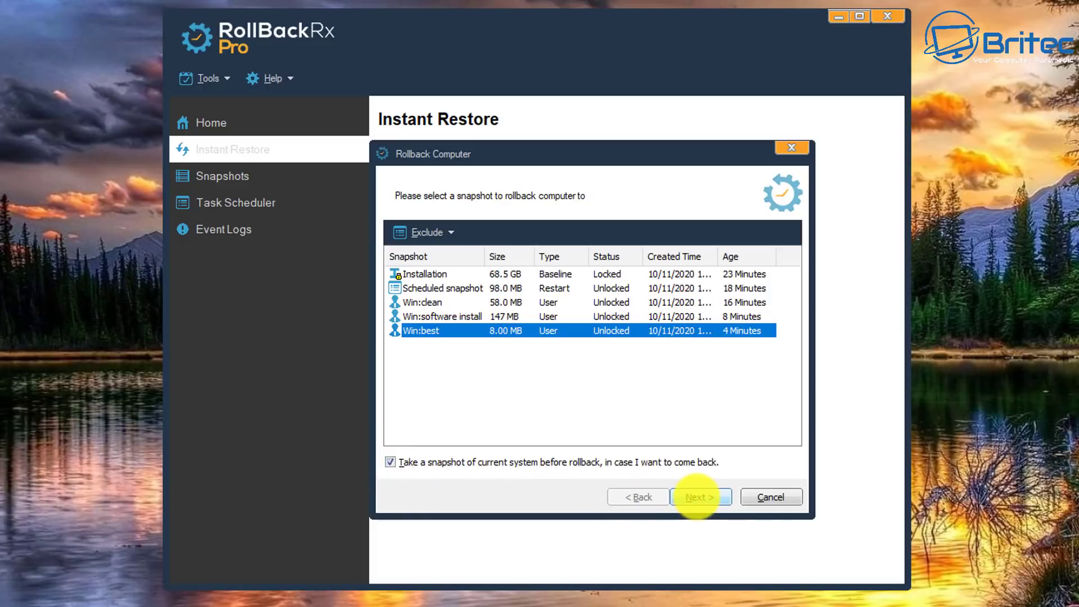
click(696, 497)
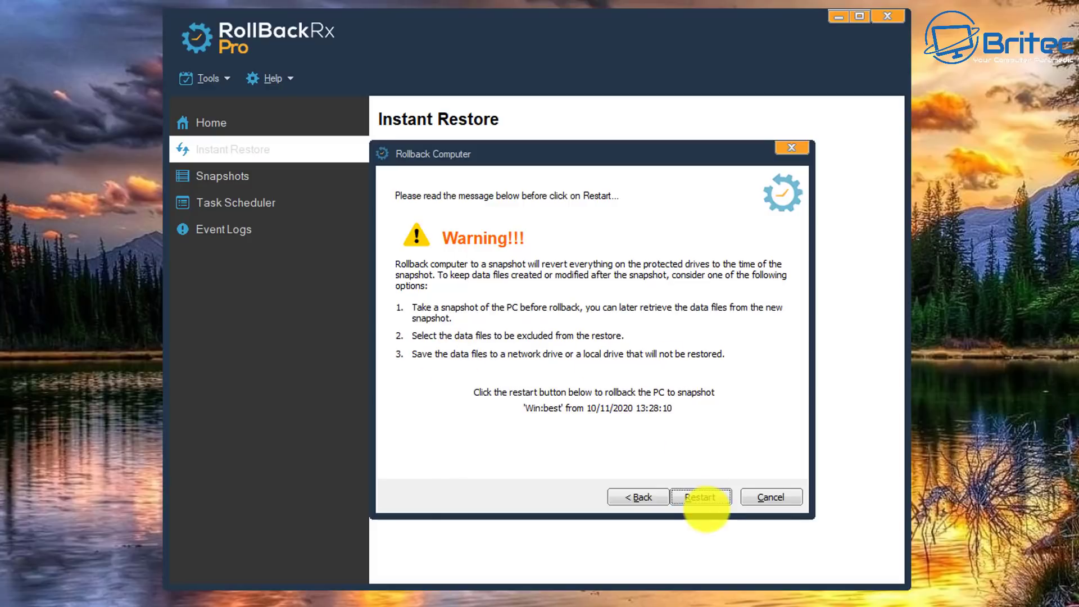
Step: Confirm the restart so the PC rolls back to the Win:best snapshot
click(701, 495)
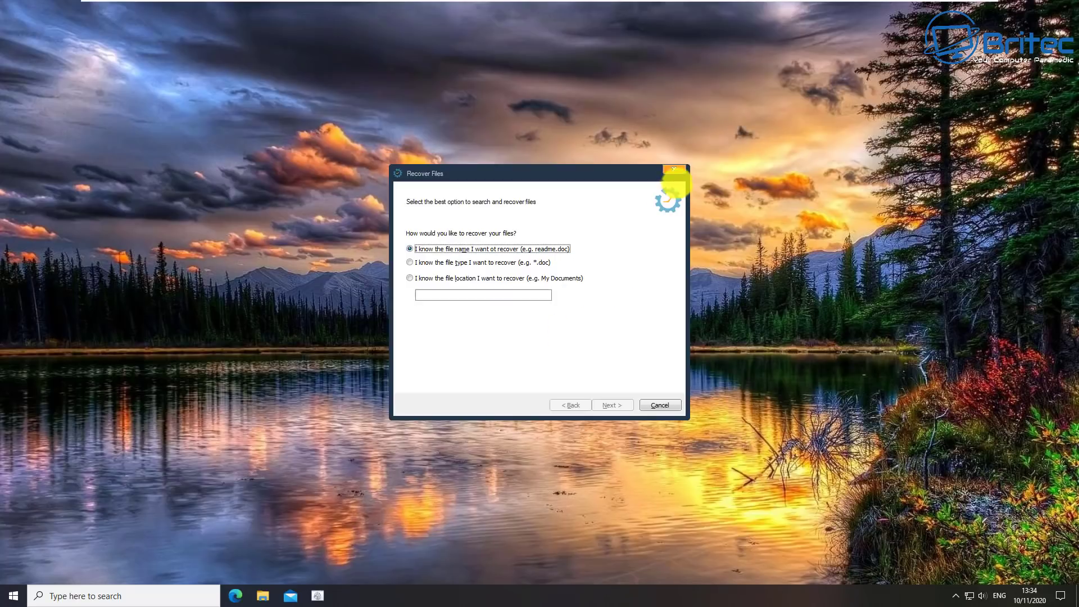
Step: Close the Recover Files wizard and briefly check the hidden notification area icons
click(674, 170)
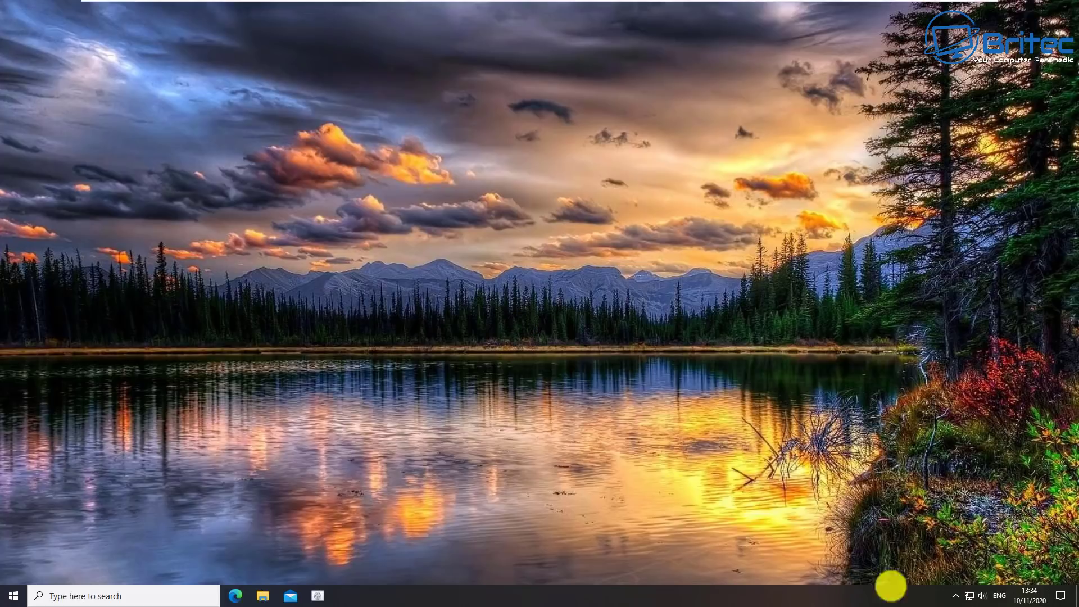
click(955, 594)
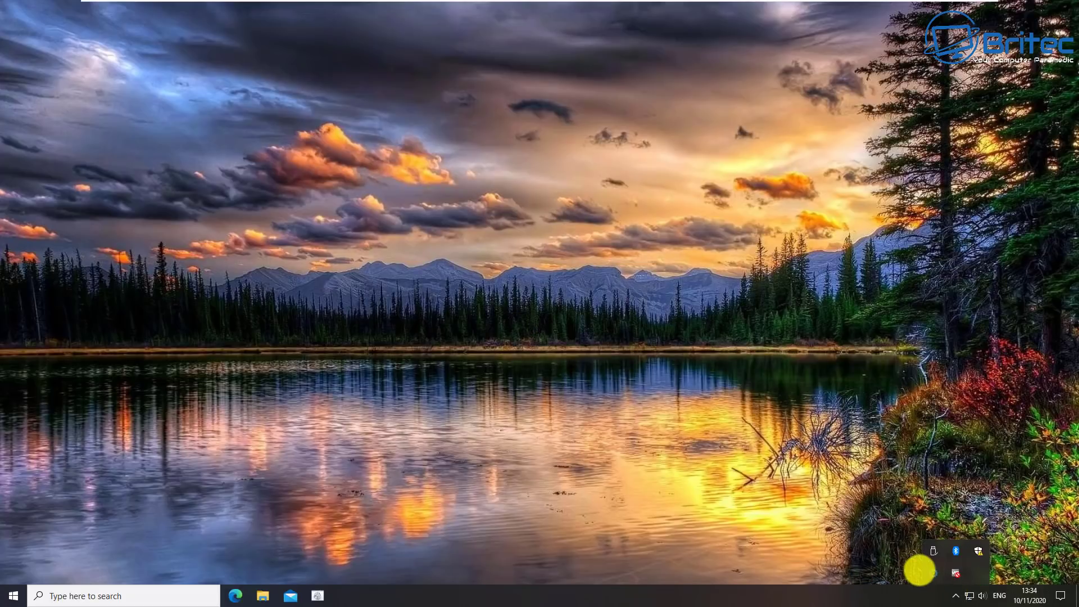
click(595, 508)
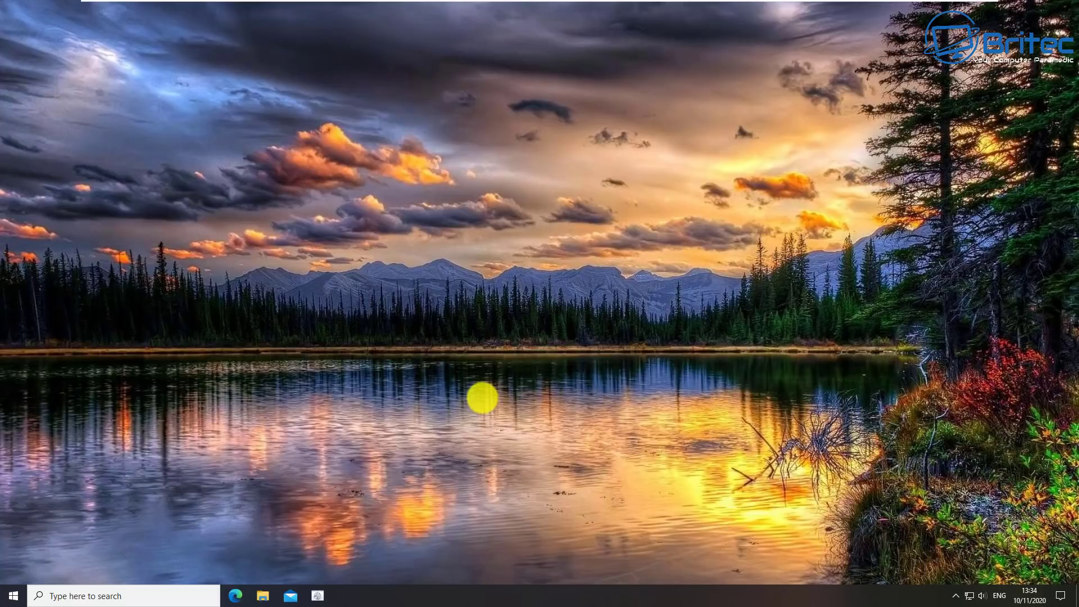